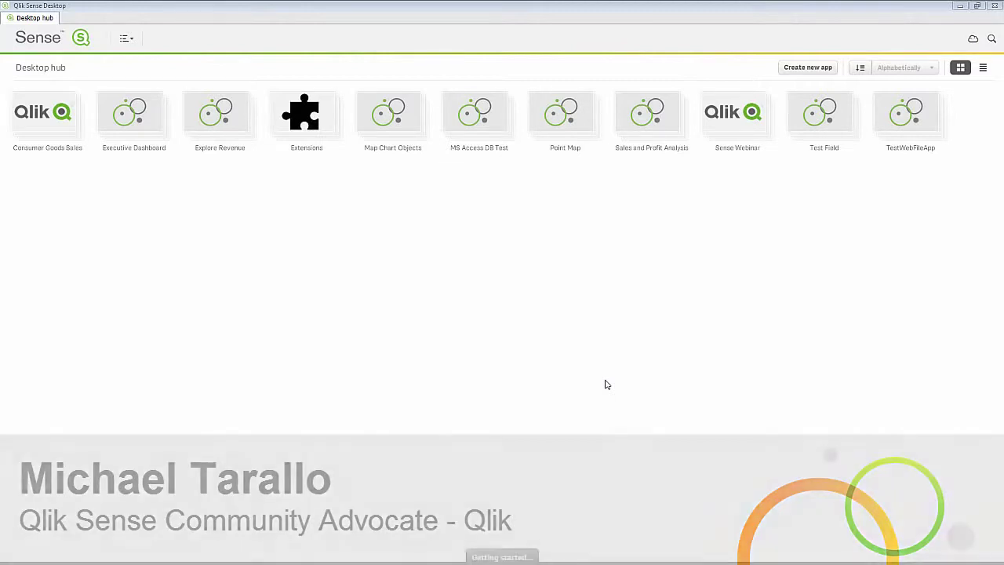
- Open gettingstarteddata.xls from C:\QlikSense\Map_data_and_kml in Excel
{"action": "key", "text": "alt+Tab"}
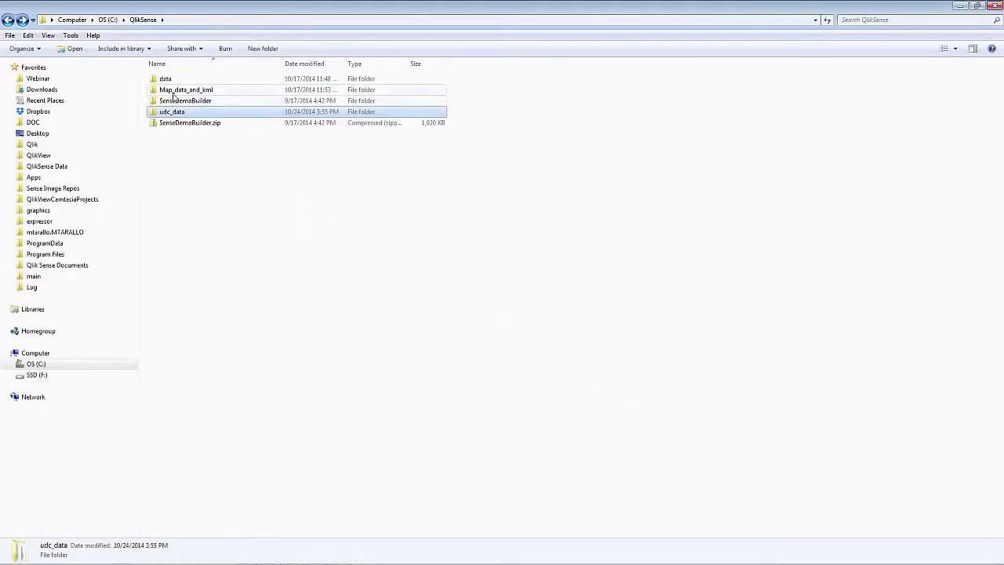
{"action": "double_click", "coordinate": [178, 89]}
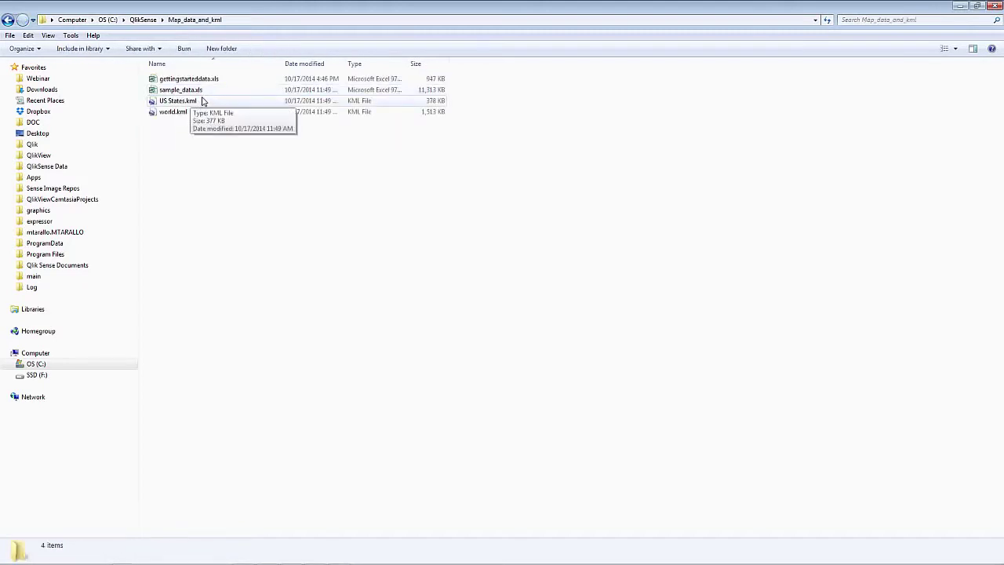
{"action": "left_click", "coordinate": [207, 81]}
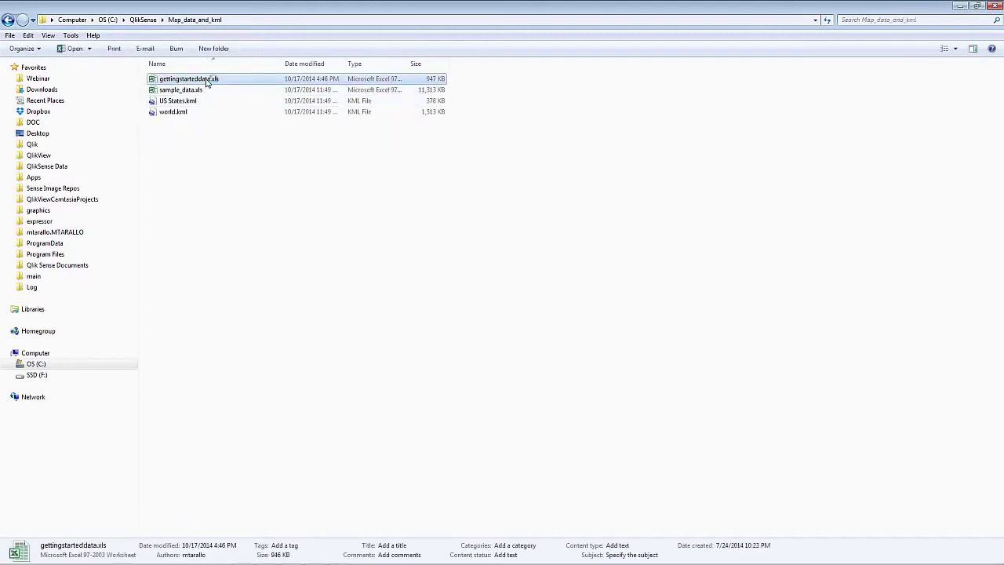
{"action": "double_click", "coordinate": [207, 81]}
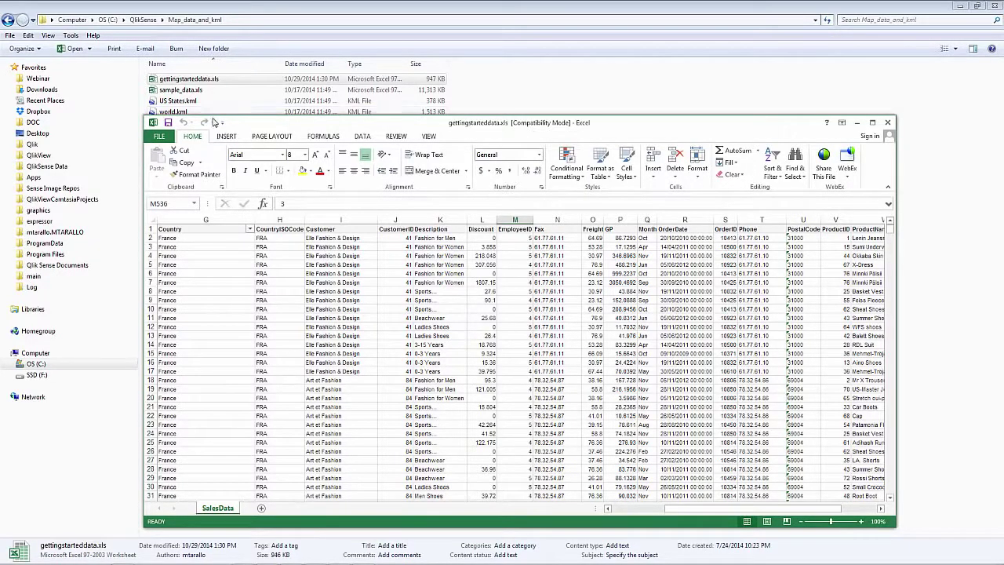
- Move the Excel window aside and open world.kml for editing in Notepad++
{"action": "left_click_drag", "start_coordinate": [274, 123], "coordinate": [278, 170]}
{"action": "left_click", "coordinate": [175, 114]}
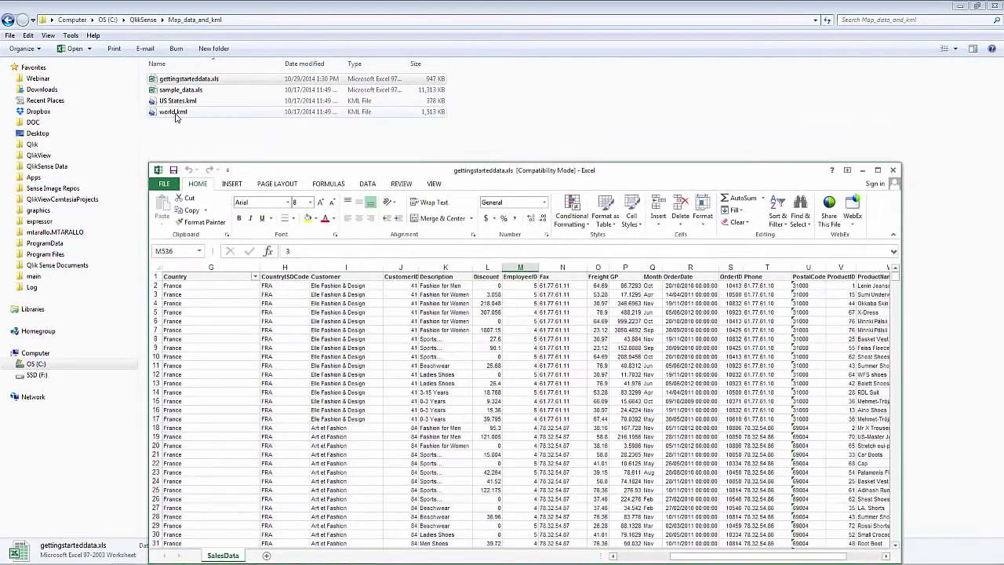
{"action": "right_click", "coordinate": [175, 115]}
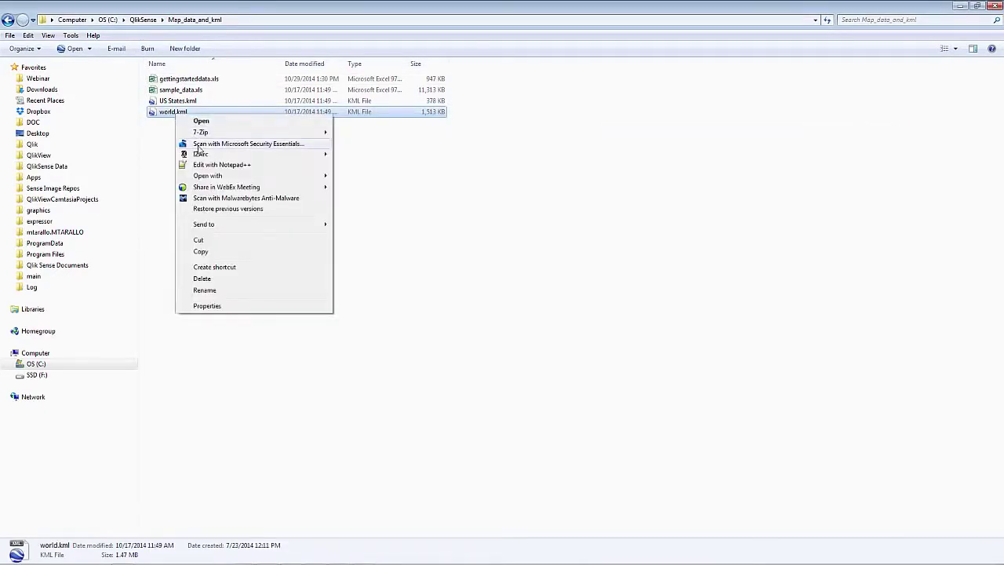
{"action": "left_click", "coordinate": [216, 170]}
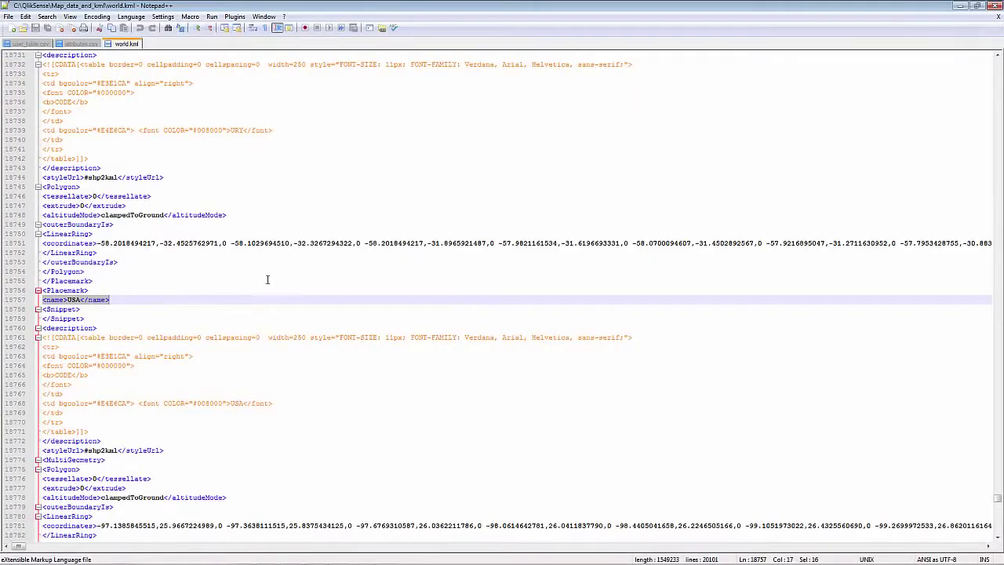
- Highlight the <name>USA</name> country name entry in world.kml
{"action": "left_click", "coordinate": [86, 302]}
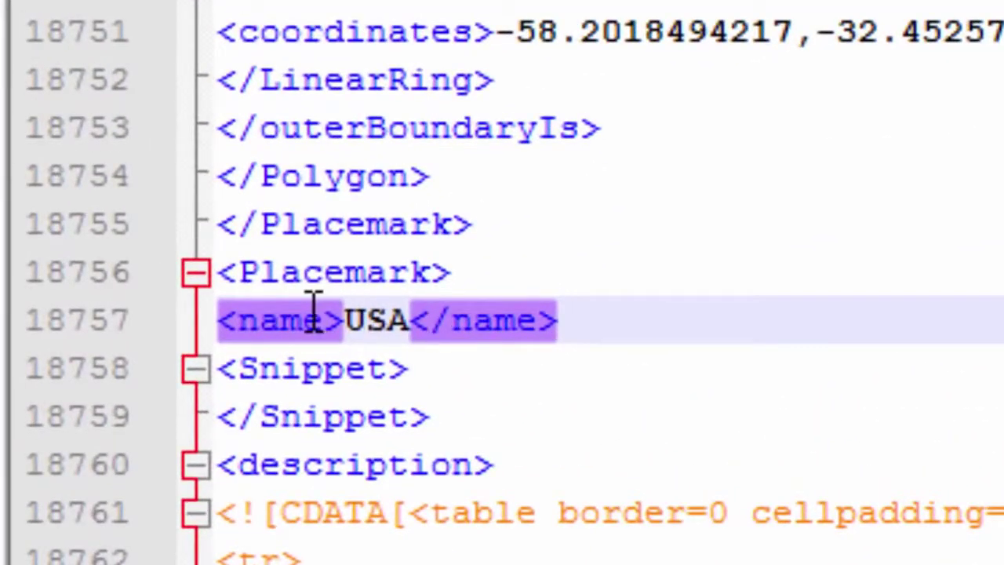
{"action": "left_click", "coordinate": [366, 318]}
{"action": "left_click", "coordinate": [426, 320]}
- Scroll through the Excel sales data, then return to the Qlik Sense Desktop hub
{"action": "key", "text": "alt+Tab"}
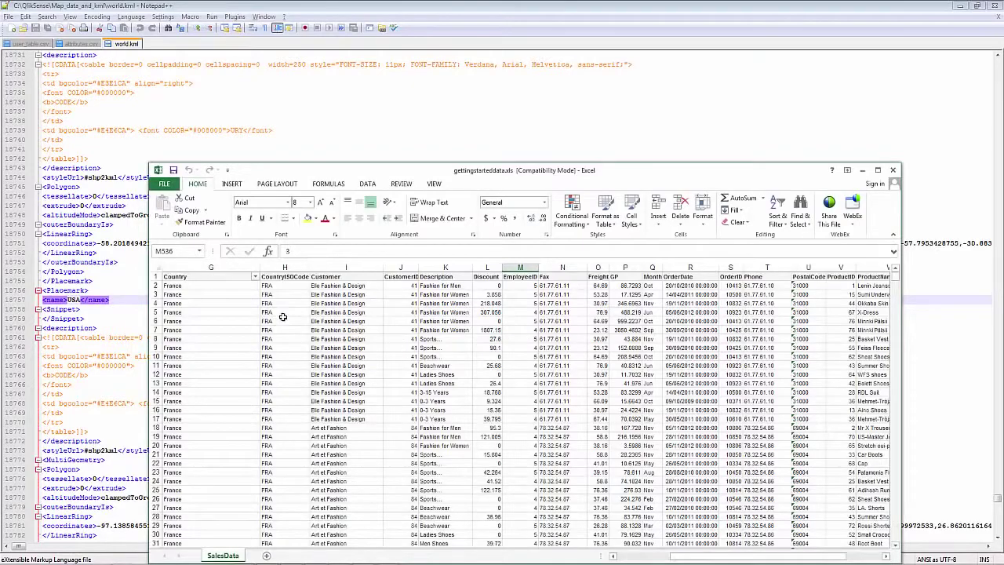
{"action": "scroll", "coordinate": [284, 321], "scroll_direction": "down", "scroll_amount": 20}
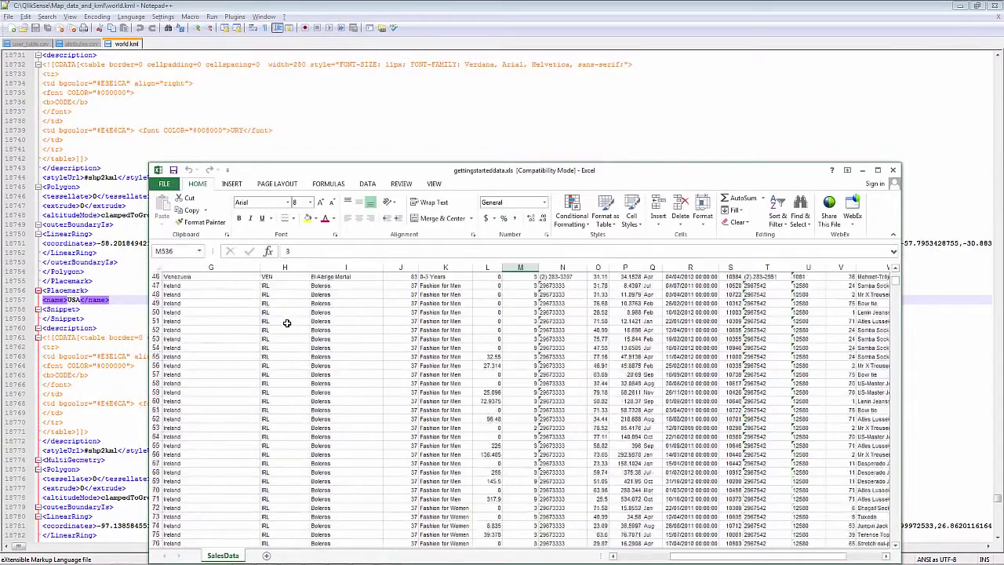
{"action": "scroll", "coordinate": [289, 337], "scroll_direction": "down", "scroll_amount": 19}
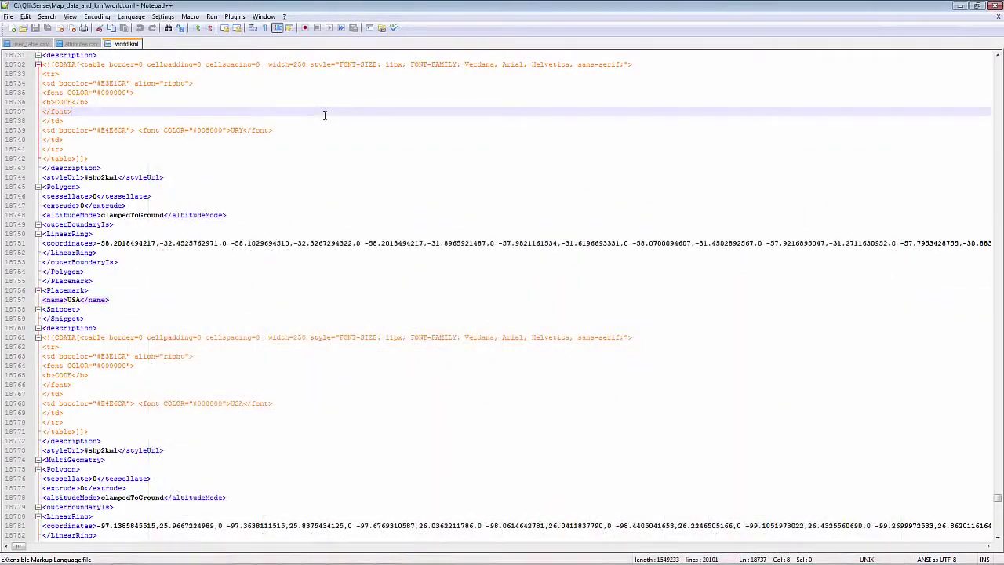
{"action": "key", "text": "alt+Tab"}
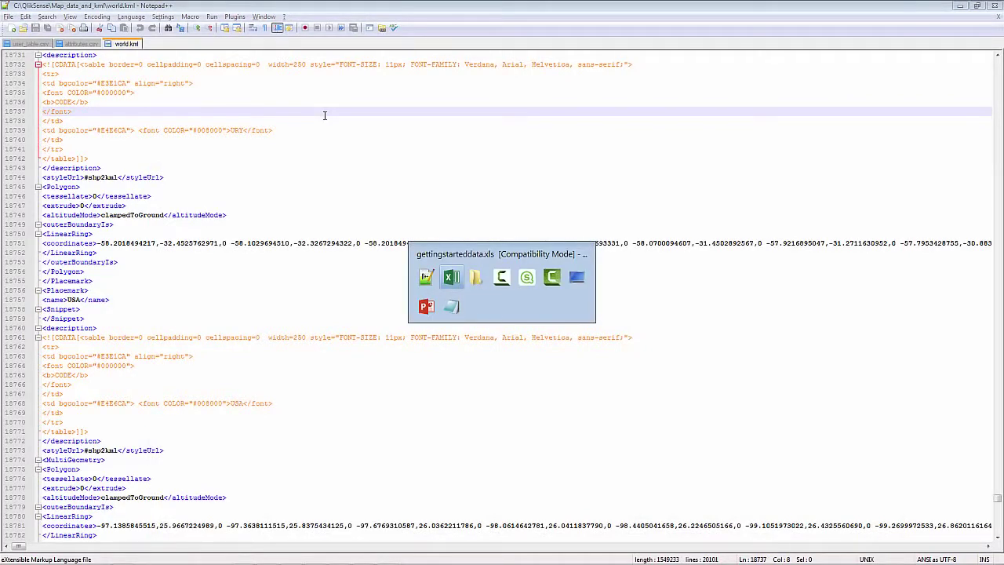
{"action": "key", "text": "alt+Tab"}
{"action": "key", "text": "alt+Tab"}
{"action": "key", "text": "alt+Tab"}
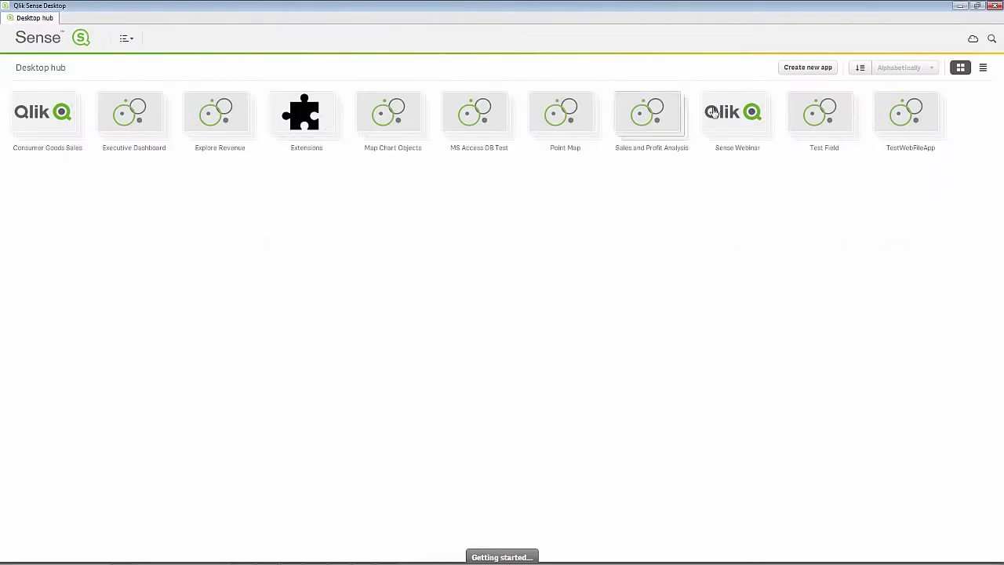
- Create a new app named Polygon Maps
{"action": "left_click", "coordinate": [797, 71]}
{"action": "type", "text": "Polygon Maps"}
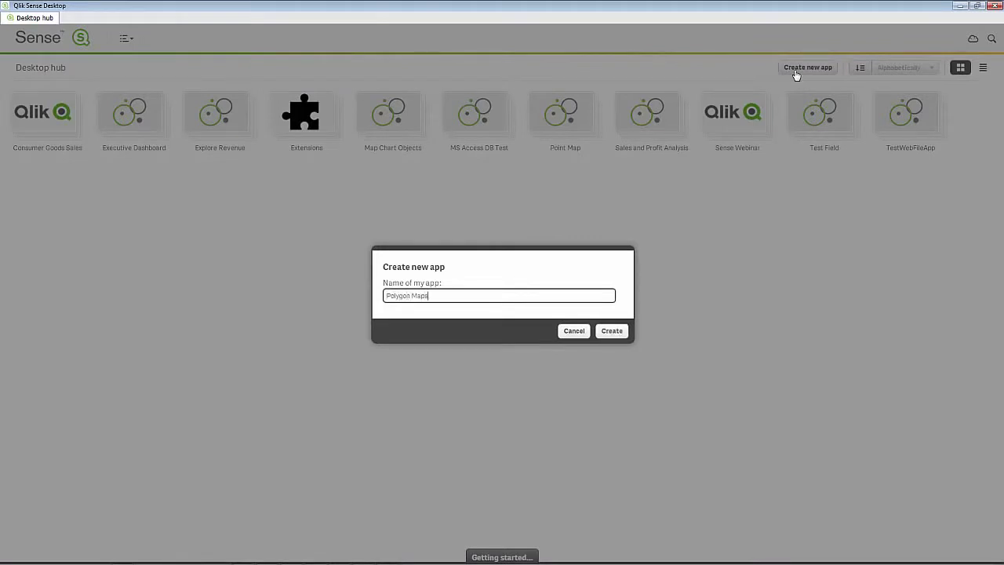
{"action": "left_click", "coordinate": [612, 331]}
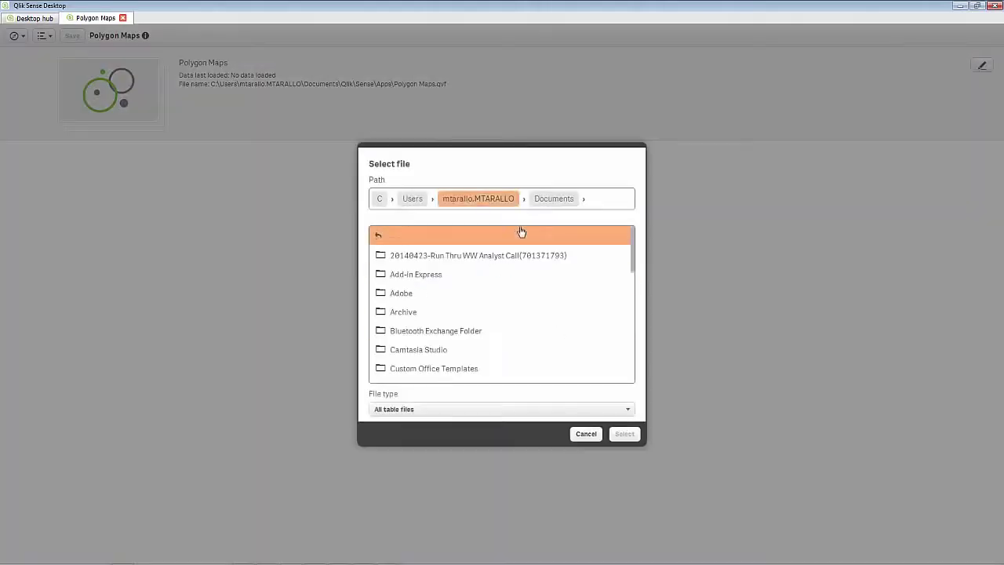
- Select gettingstarteddata.xls from c:\qliksense\Map_data_and_kml as the app's data file
{"action": "left_click", "coordinate": [599, 200]}
{"action": "key", "text": "ctrl+a"}
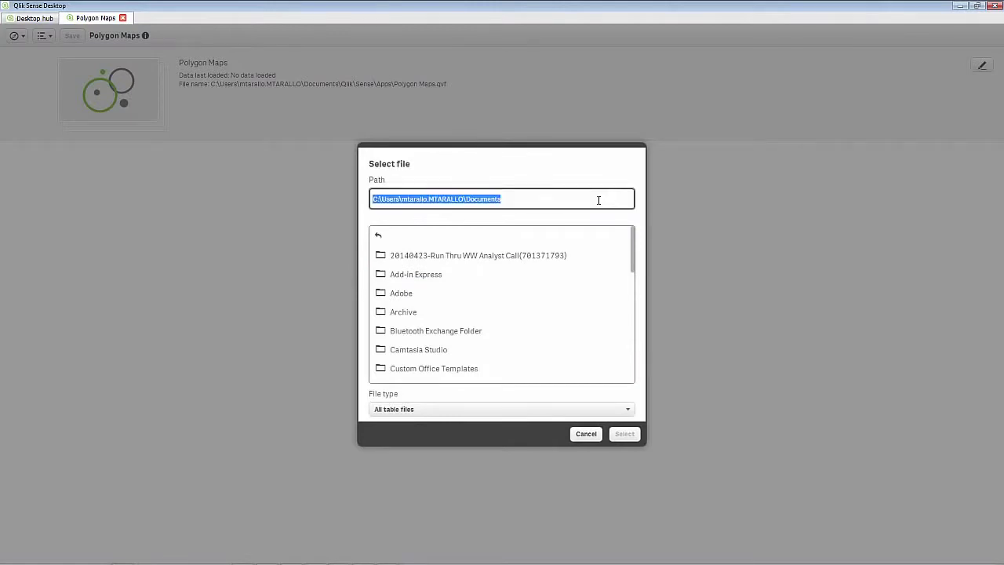
{"action": "type", "text": "c"}
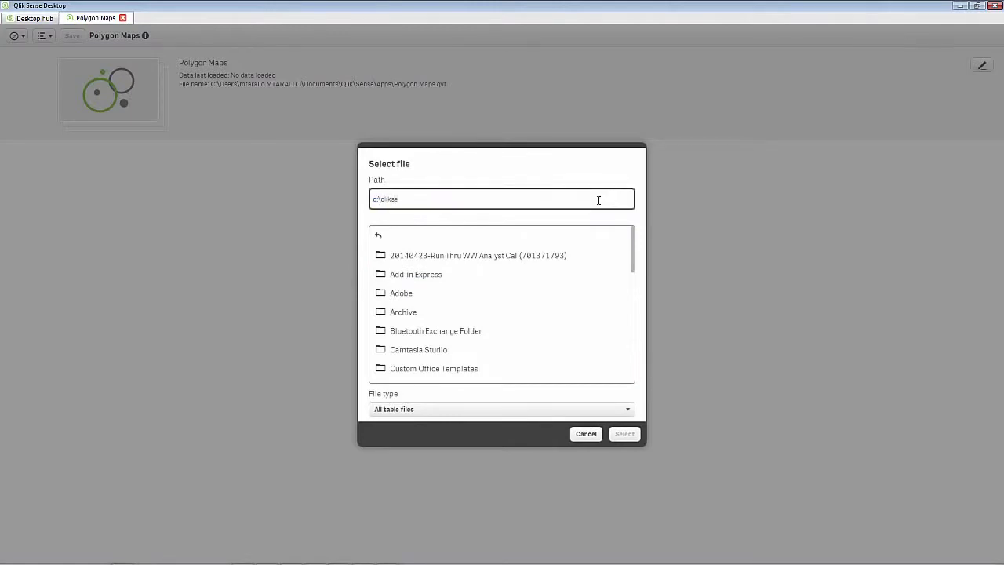
{"action": "type", "text": ":\\qliksense"}
{"action": "key", "text": "Return"}
{"action": "left_click", "coordinate": [471, 273]}
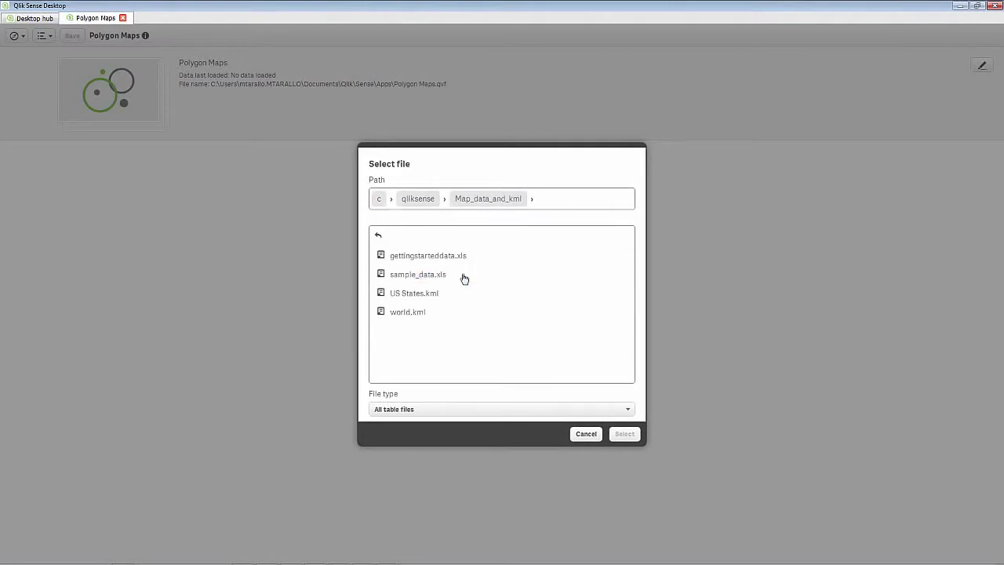
{"action": "left_click", "coordinate": [462, 256]}
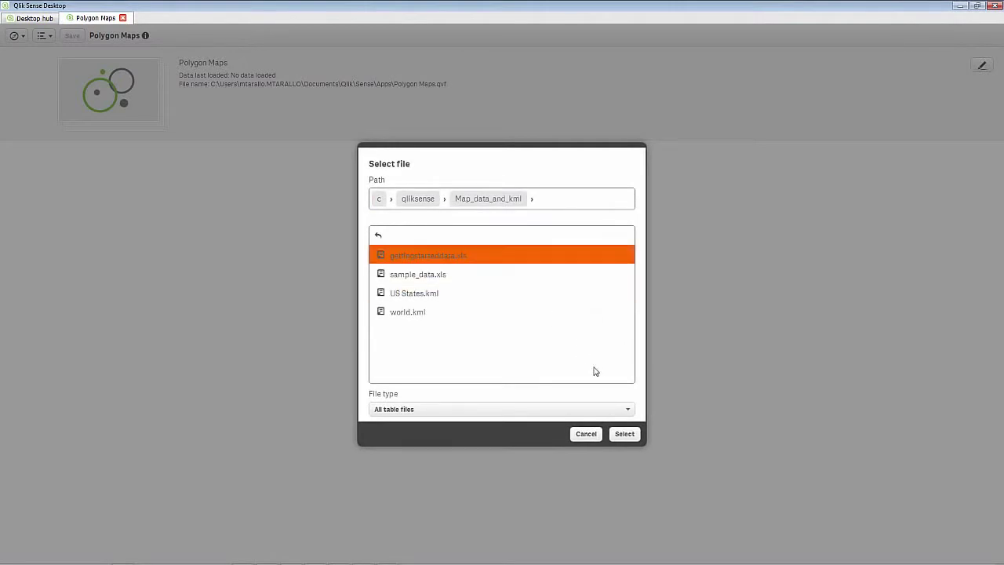
{"action": "left_click", "coordinate": [632, 434]}
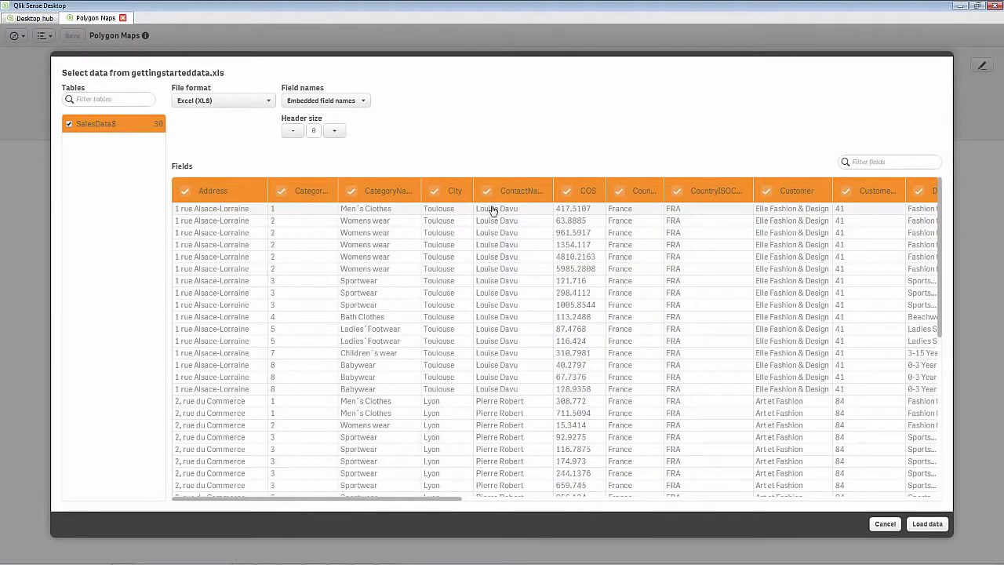
- Confirm the CountryISOCode field name and load the SalesData$ table
{"action": "left_click", "coordinate": [712, 190]}
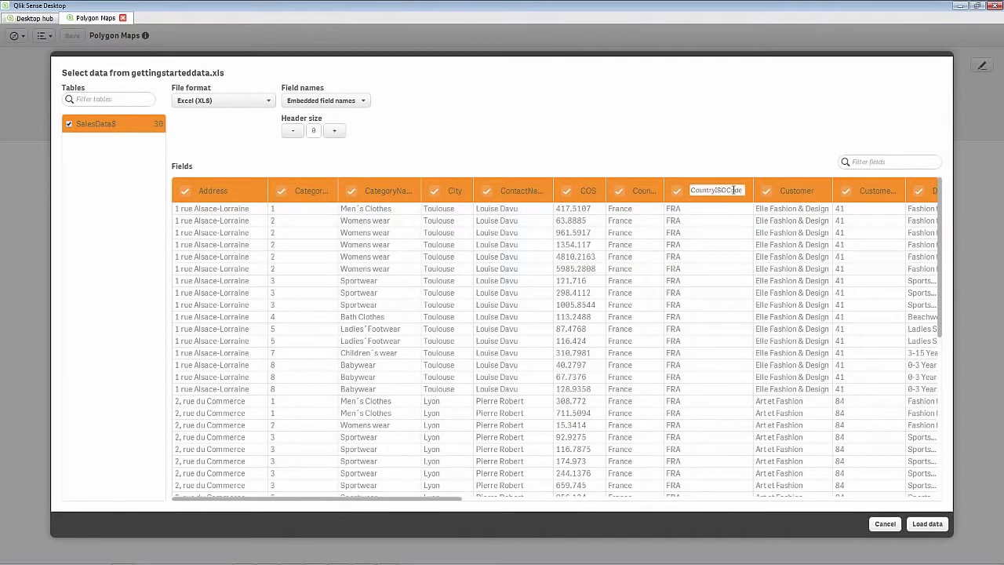
{"action": "left_click", "coordinate": [710, 158]}
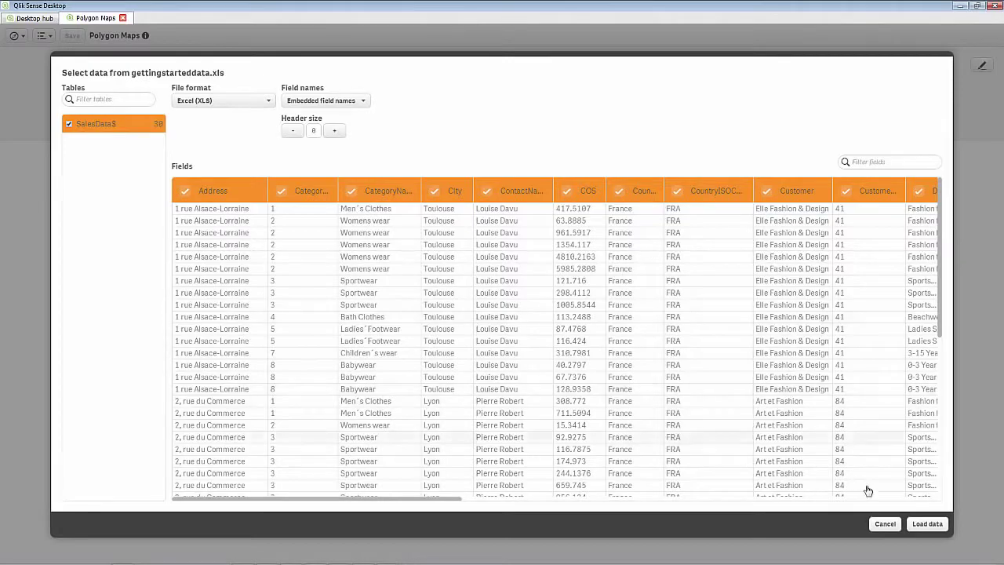
{"action": "left_click", "coordinate": [924, 525]}
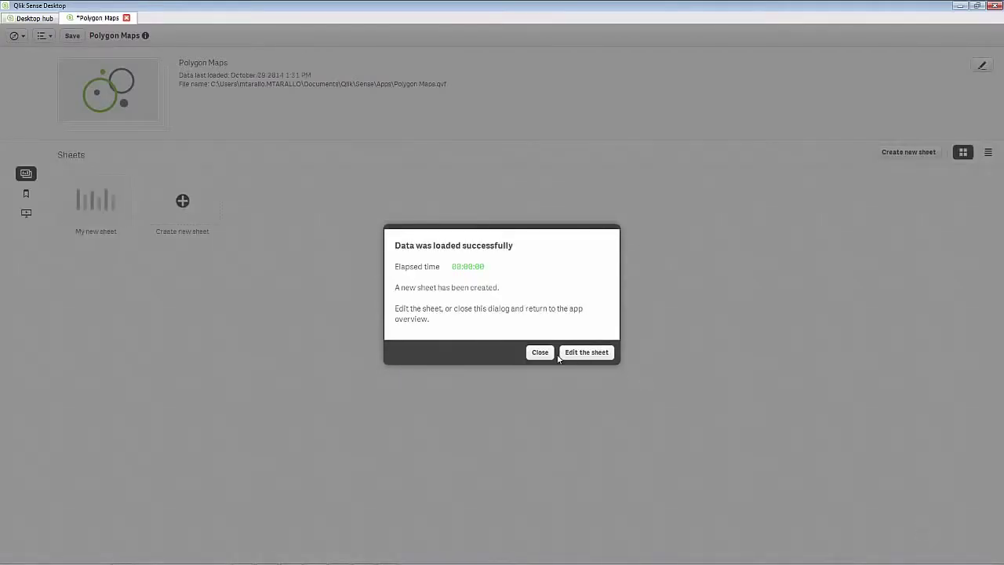
- Dismiss the load confirmation and start adding more data to the existing app data
{"action": "left_click", "coordinate": [551, 351]}
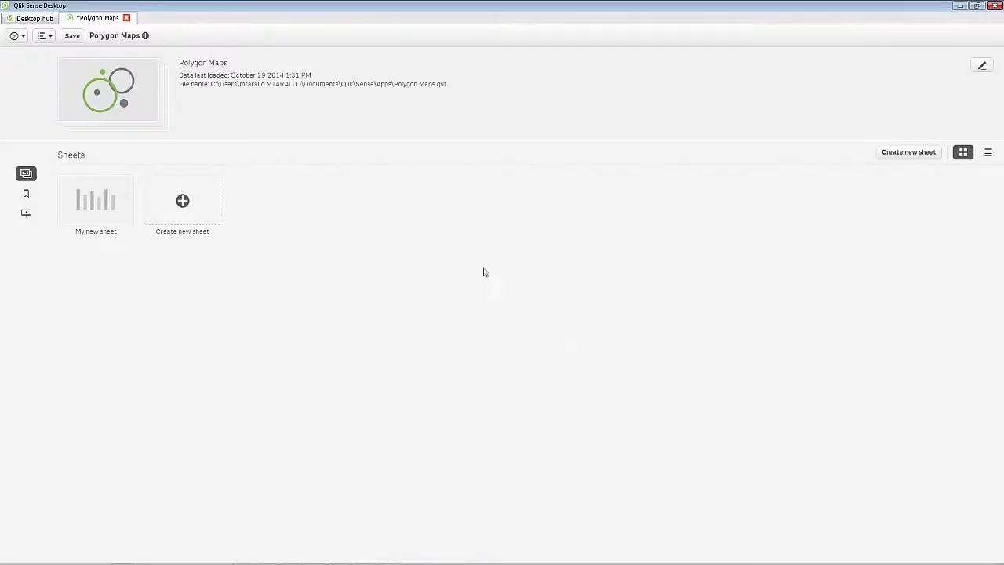
{"action": "left_click", "coordinate": [16, 36]}
{"action": "left_click", "coordinate": [46, 36]}
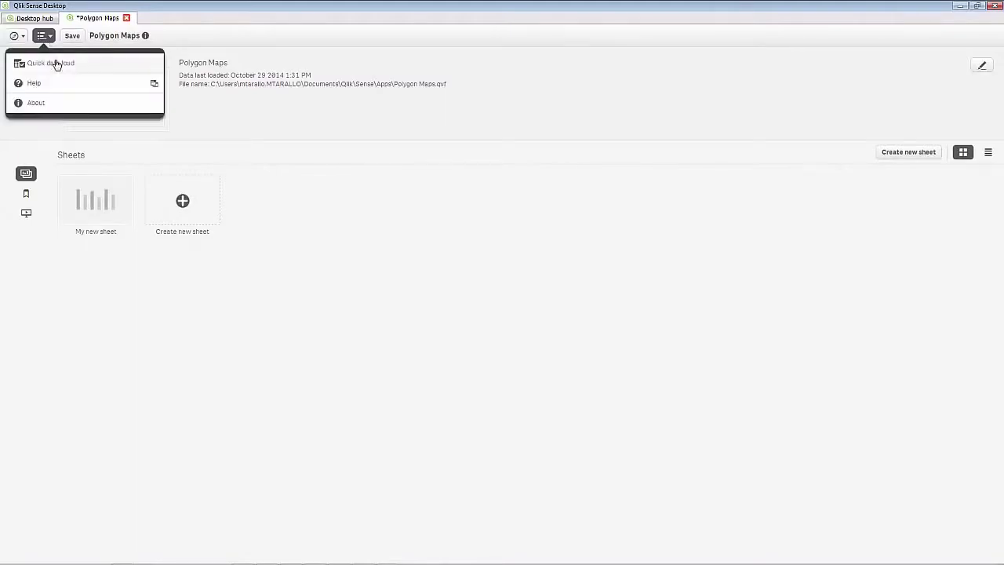
{"action": "left_click", "coordinate": [56, 63]}
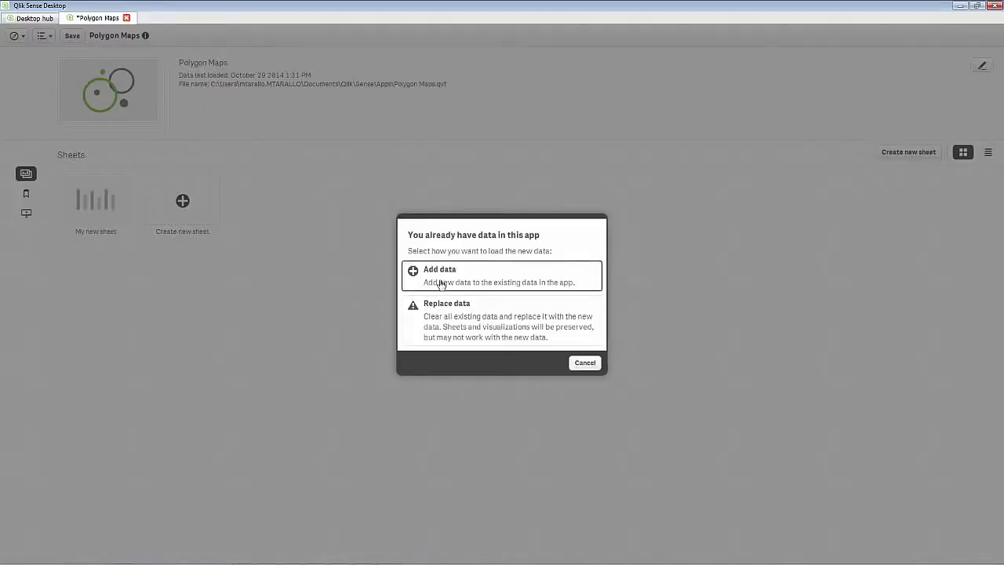
{"action": "left_click", "coordinate": [441, 284]}
- Choose world.kml from c:\qliksense\Map_data_and_kml as the new data file
{"action": "left_click", "coordinate": [587, 201]}
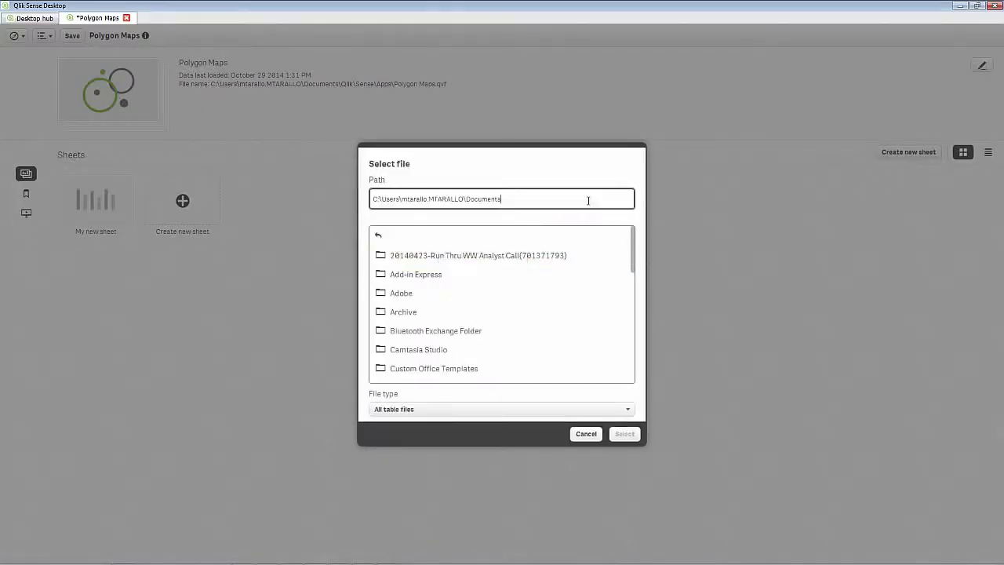
{"action": "key", "text": "ctrl+a"}
{"action": "type", "text": "c"}
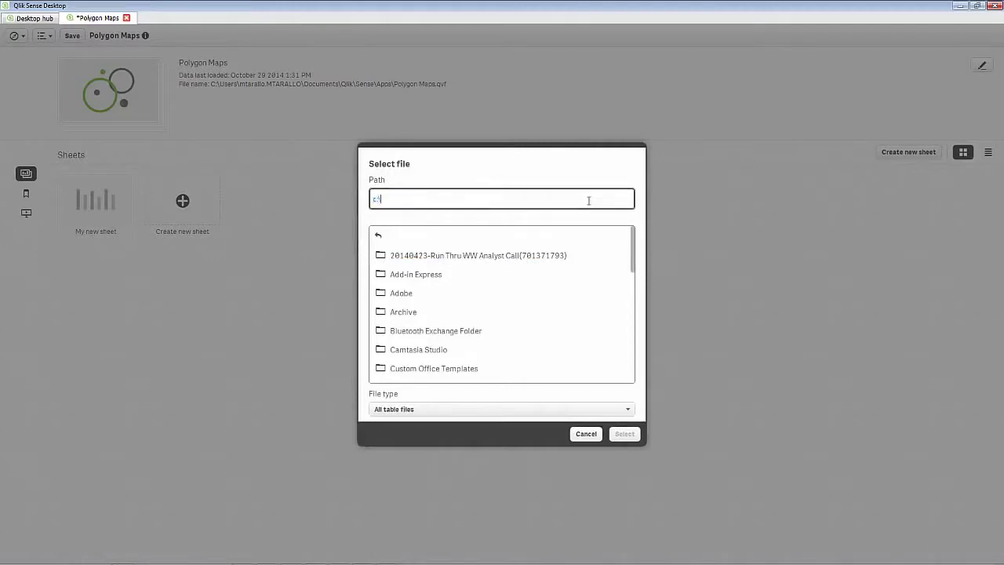
{"action": "type", "text": ":\\qliksense"}
{"action": "key", "text": "Return"}
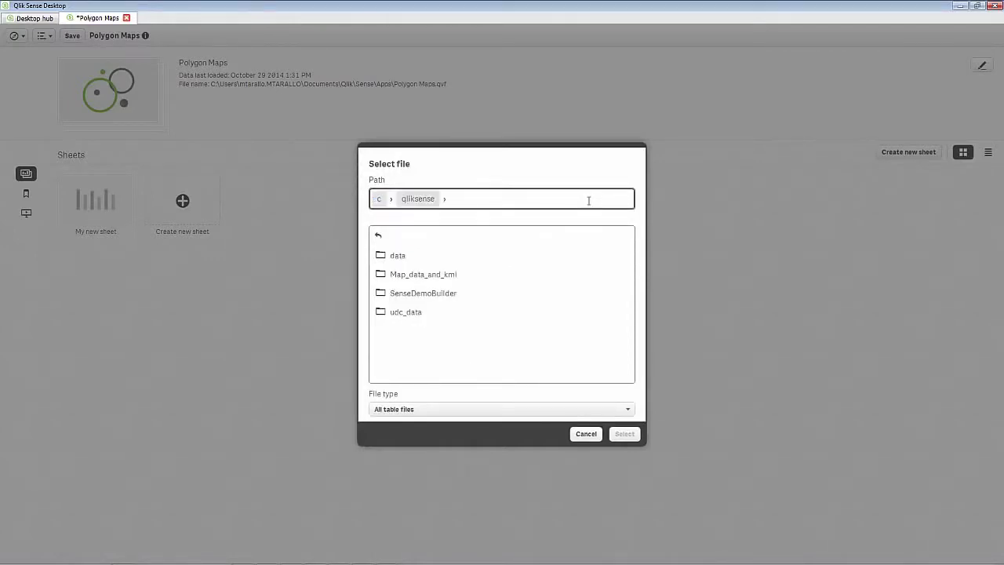
{"action": "double_click", "coordinate": [426, 278]}
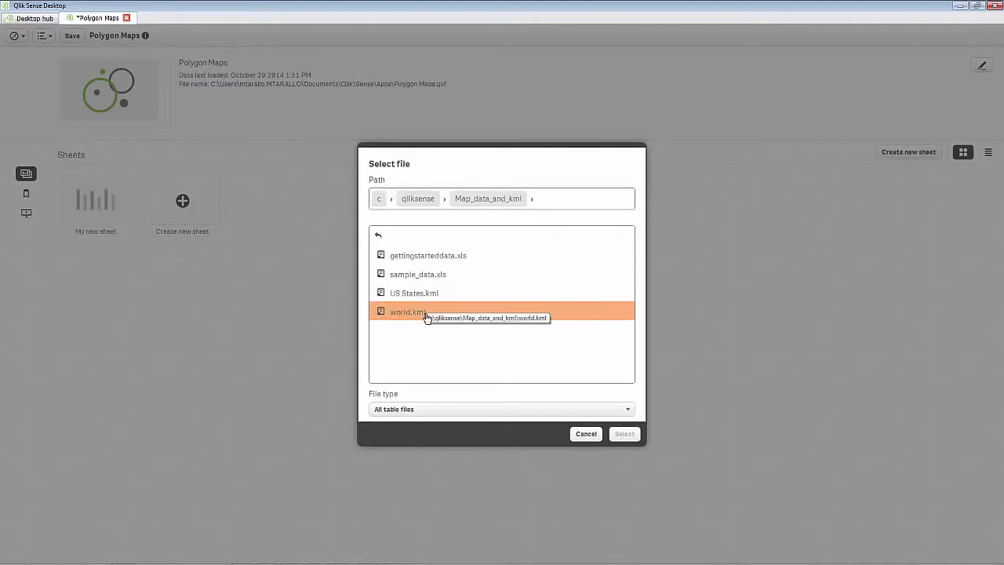
{"action": "left_click", "coordinate": [426, 314]}
{"action": "left_click", "coordinate": [625, 435]}
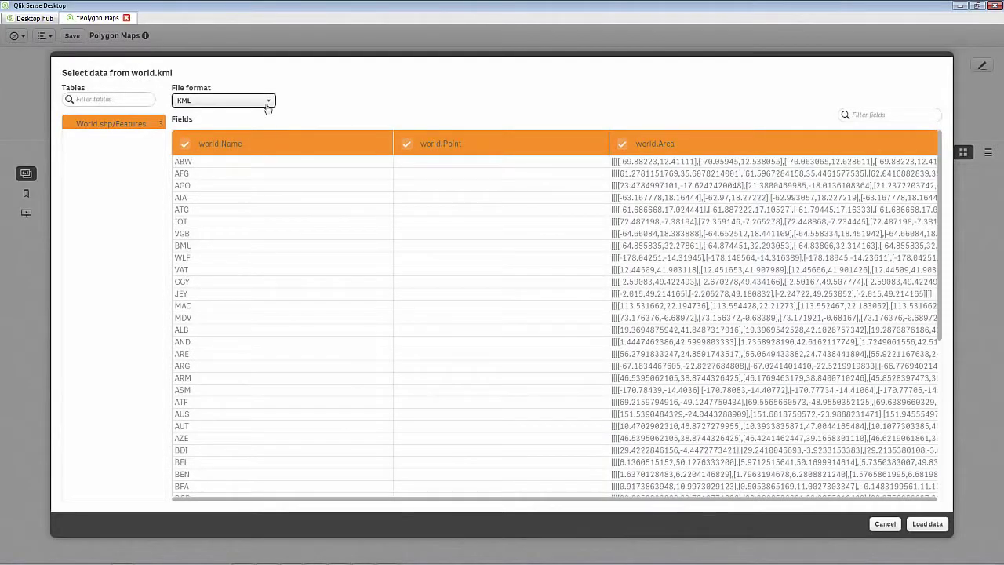
- Rename world.Name to CountryISOCode, exclude world.Point, and load the world data
{"action": "left_click", "coordinate": [232, 143]}
{"action": "left_click_drag", "start_coordinate": [248, 143], "coordinate": [188, 147]}
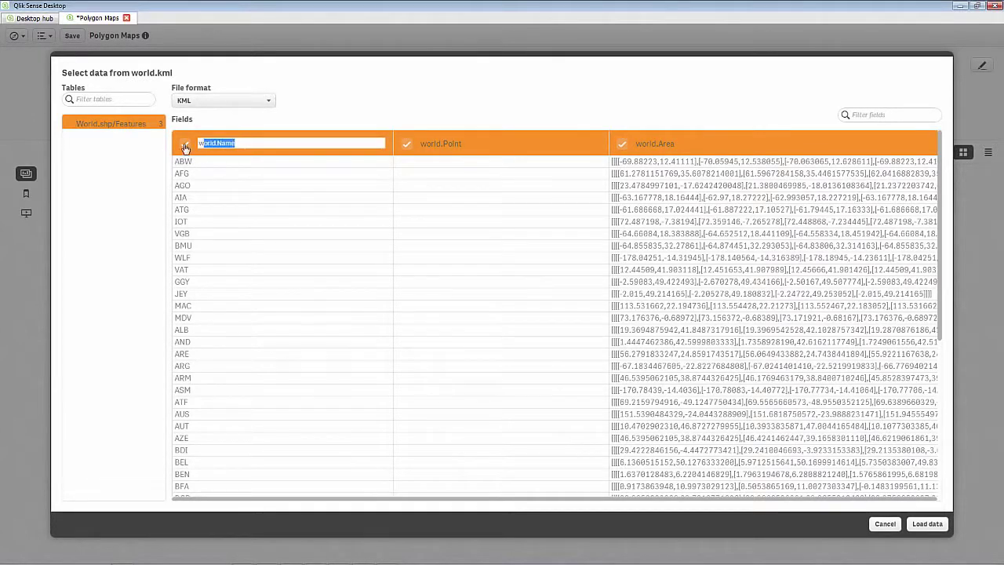
{"action": "type", "text": "CountryISOCode"}
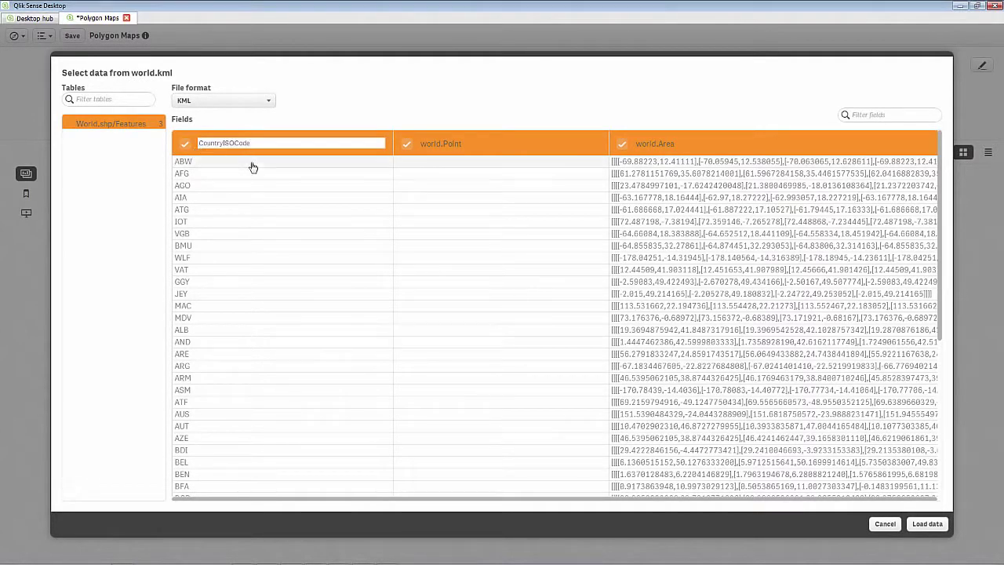
{"action": "left_click", "coordinate": [328, 119]}
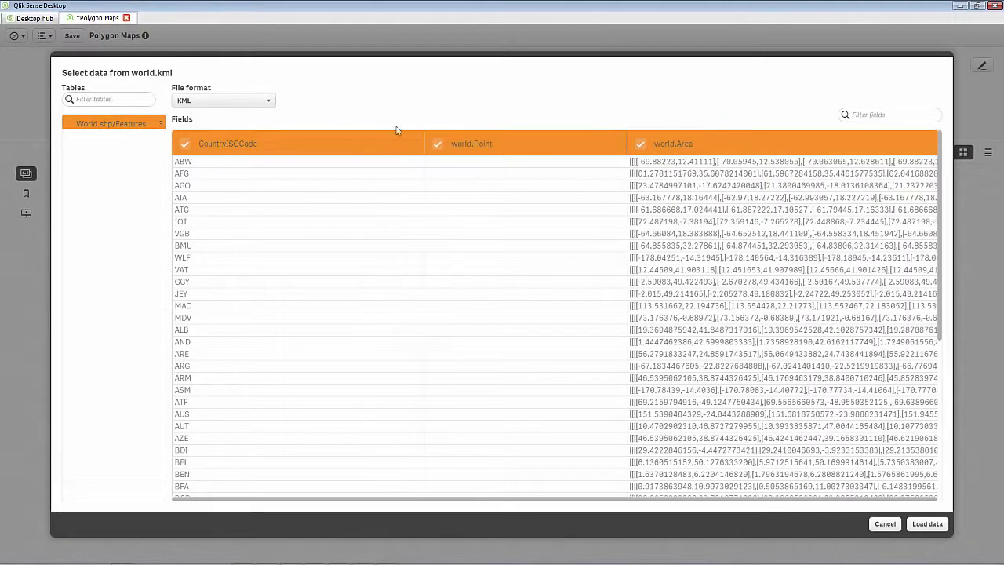
{"action": "left_click", "coordinate": [437, 144]}
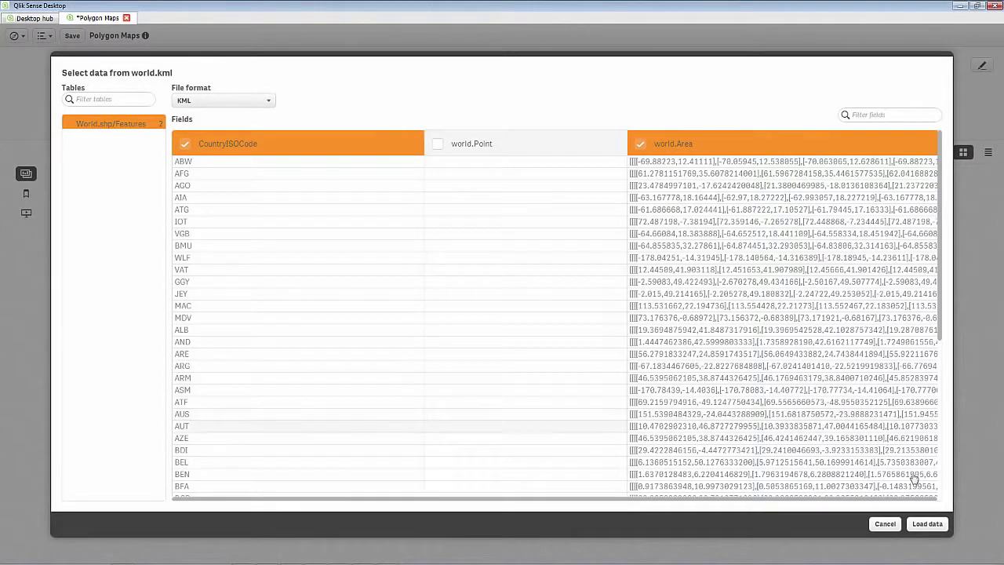
{"action": "left_click", "coordinate": [930, 525]}
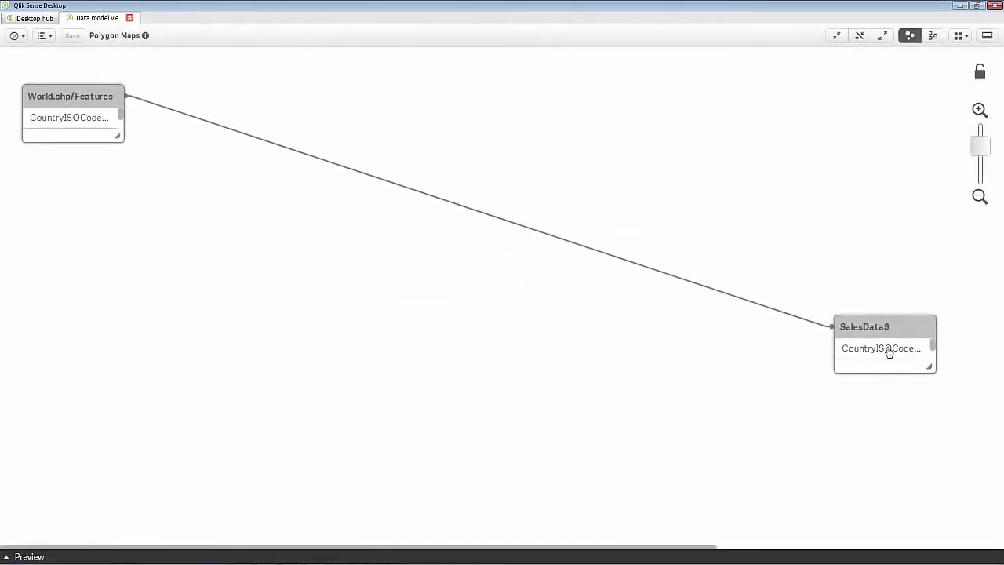
- After checking the CountryISOCode link in the data model viewer, go back to the hub
{"action": "left_click", "coordinate": [39, 18]}
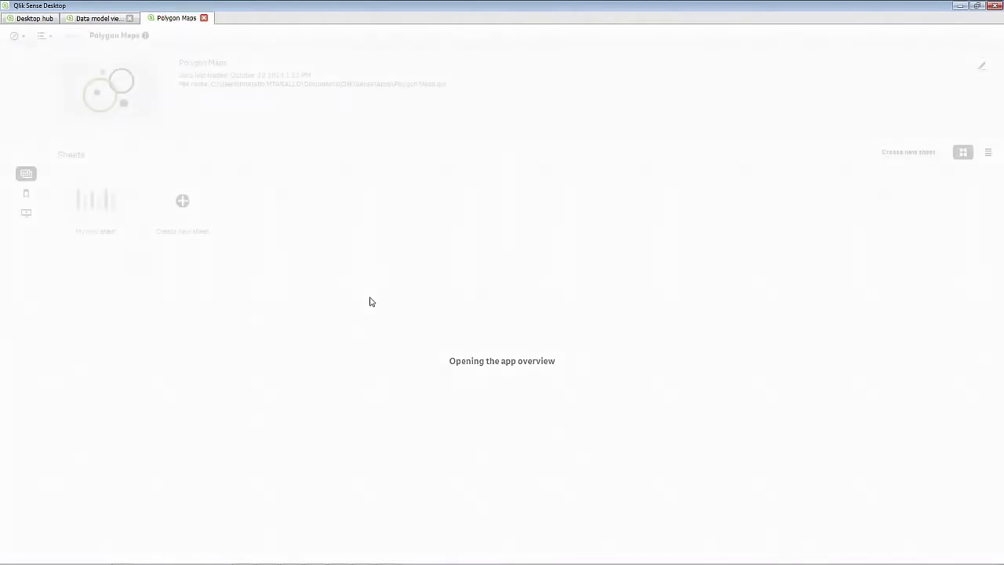
- On My new sheet, add a map with CountryISOCode areas and shorten it to half height
{"action": "left_click", "coordinate": [108, 224]}
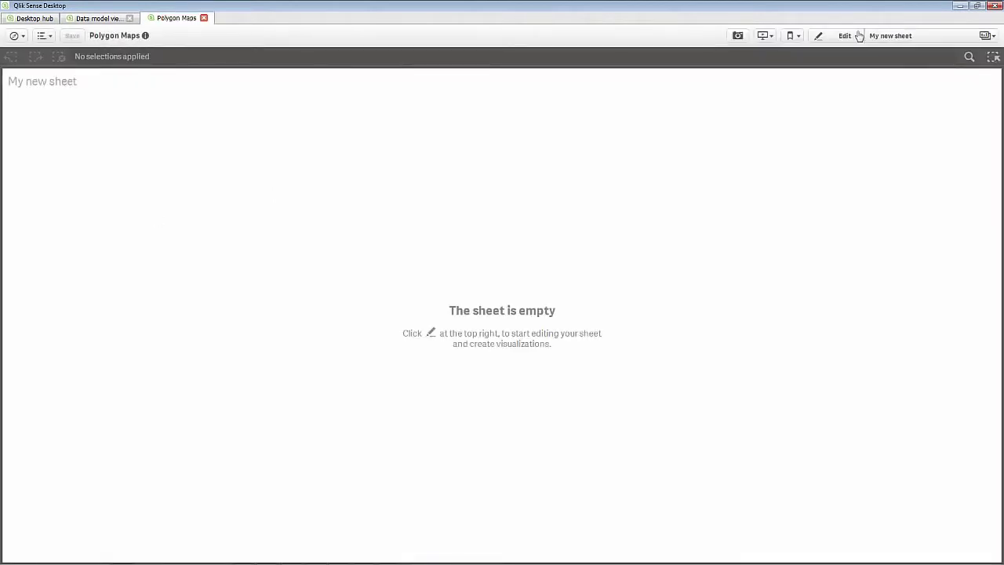
{"action": "left_click", "coordinate": [842, 36]}
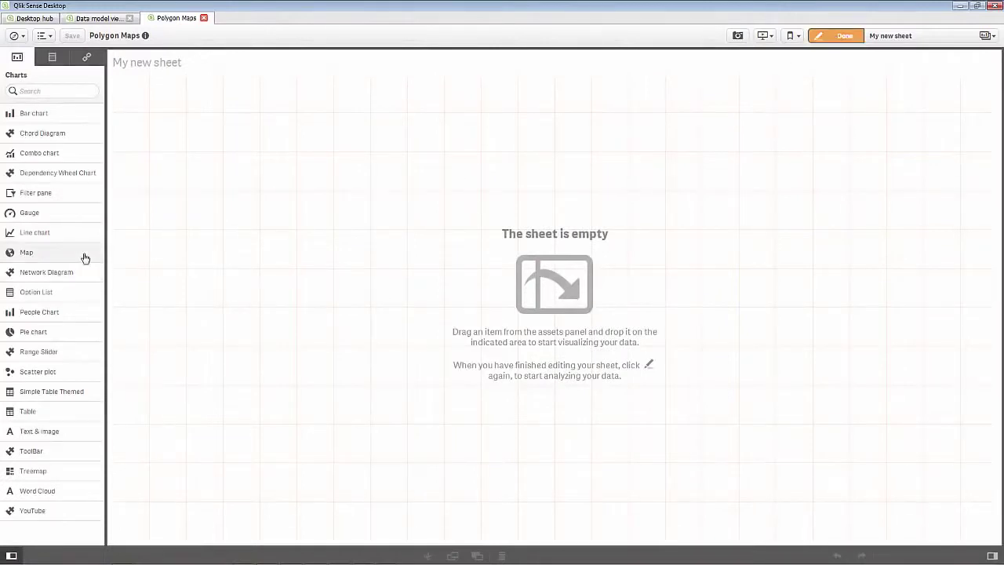
{"action": "left_click_drag", "start_coordinate": [84, 258], "coordinate": [327, 280]}
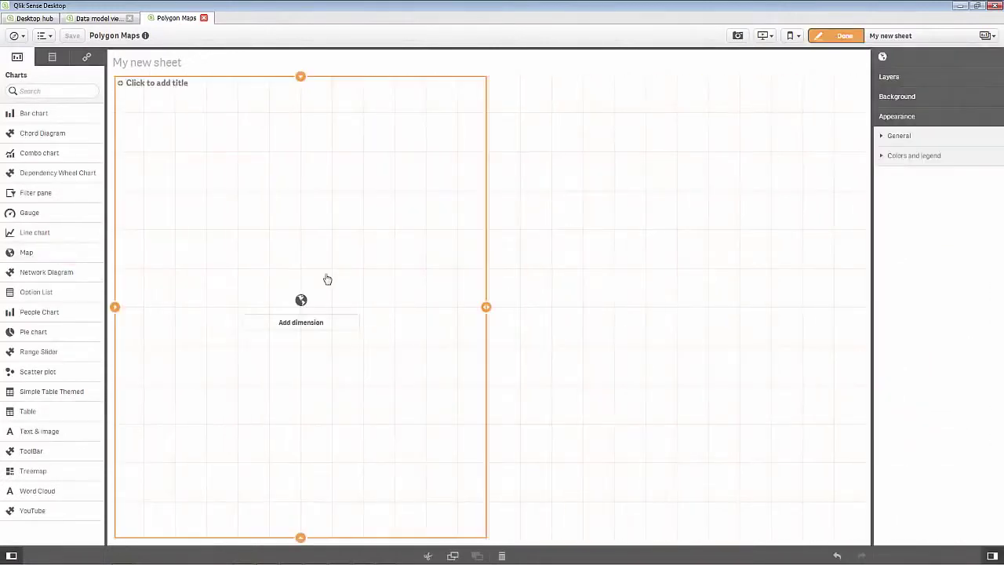
{"action": "left_click", "coordinate": [325, 325]}
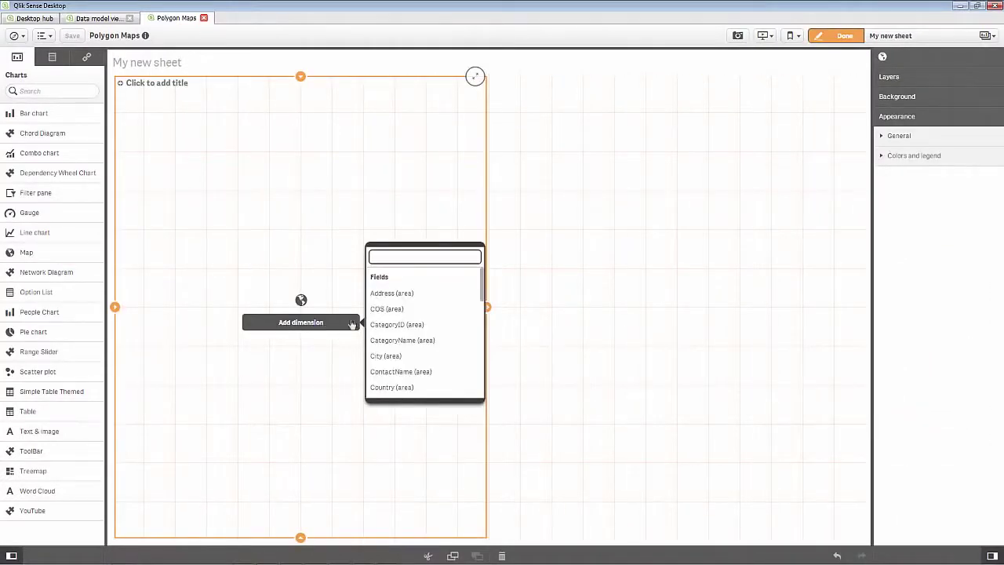
{"action": "left_click_drag", "start_coordinate": [483, 301], "coordinate": [483, 324]}
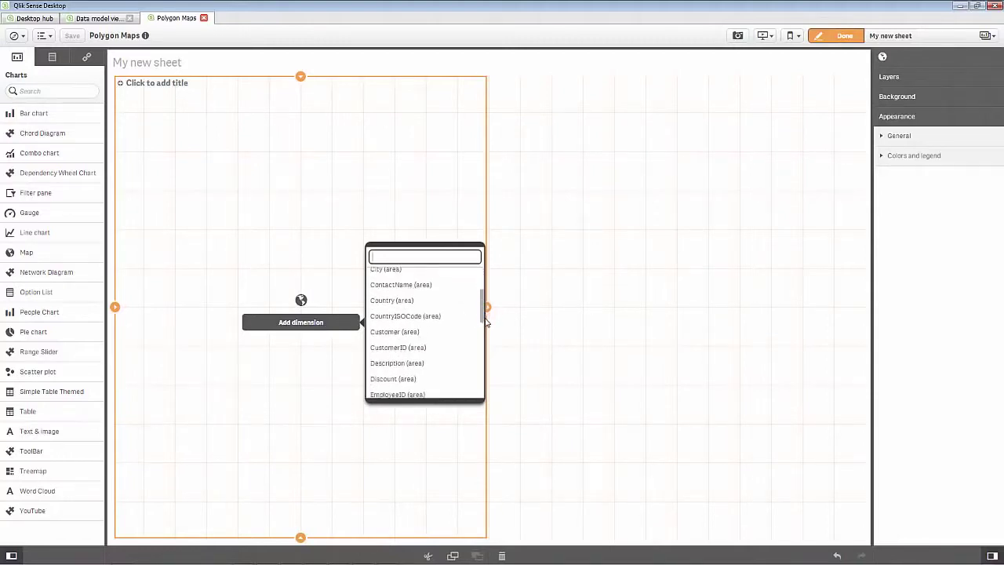
{"action": "left_click", "coordinate": [443, 321]}
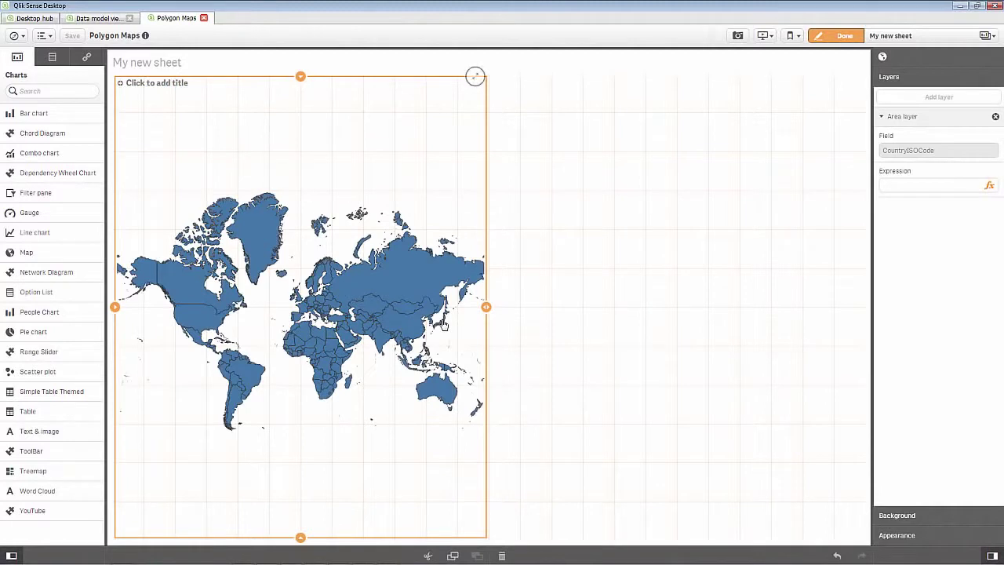
{"action": "left_click_drag", "start_coordinate": [300, 537], "coordinate": [308, 383]}
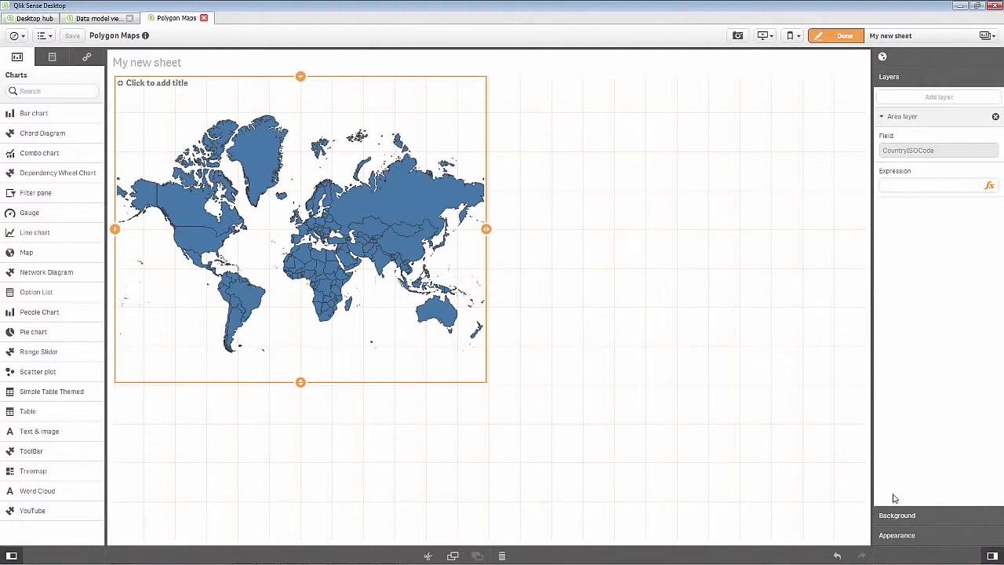
- Switch the map's Colors and legend from auto to By dimension
{"action": "left_click", "coordinate": [910, 537]}
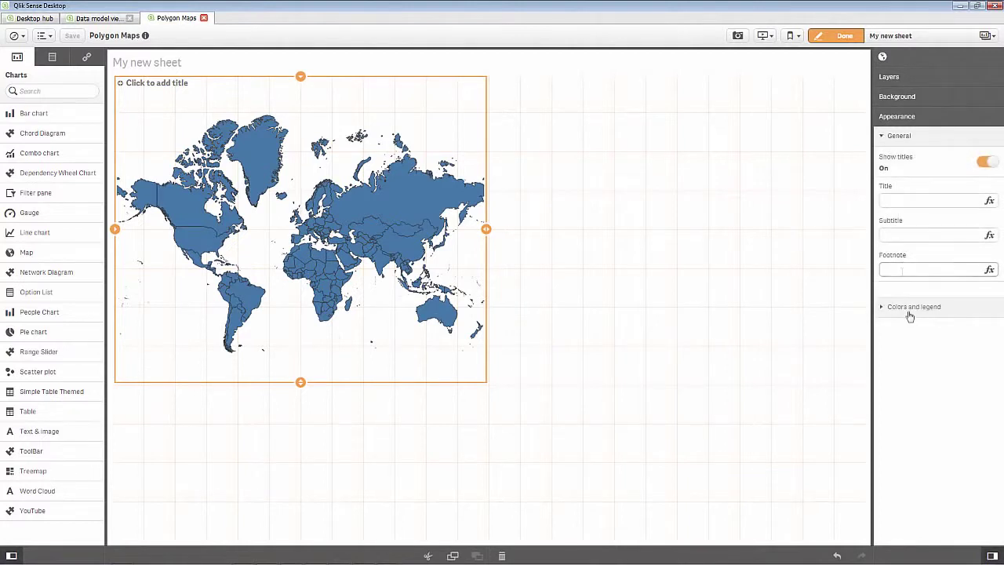
{"action": "left_click", "coordinate": [912, 310]}
{"action": "left_click", "coordinate": [984, 333]}
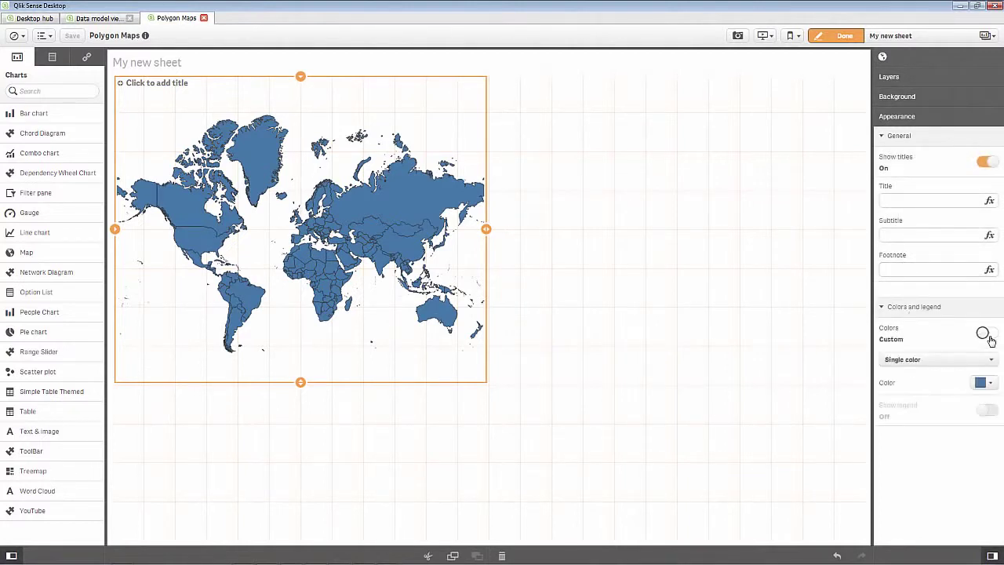
{"action": "left_click", "coordinate": [989, 360]}
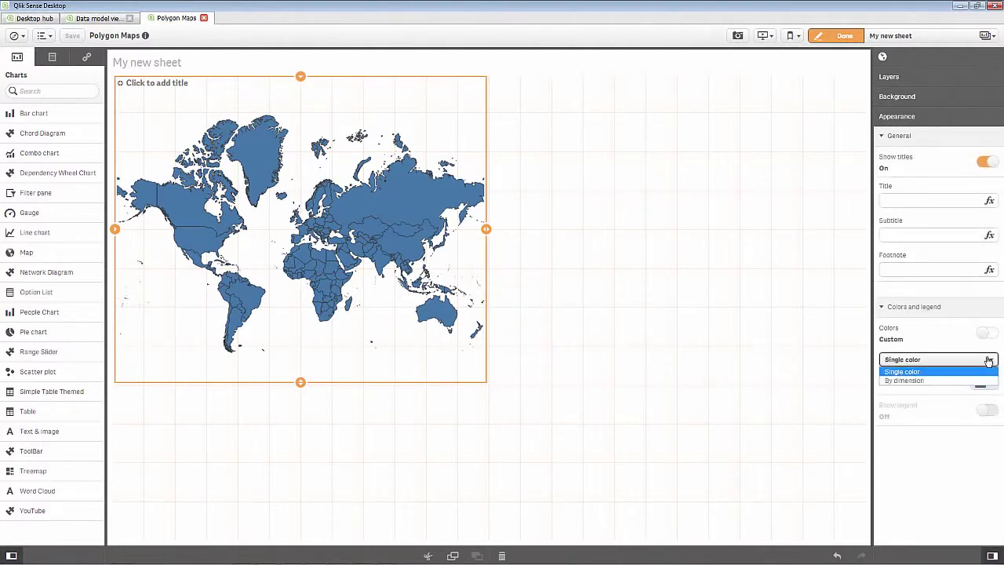
{"action": "left_click", "coordinate": [957, 381]}
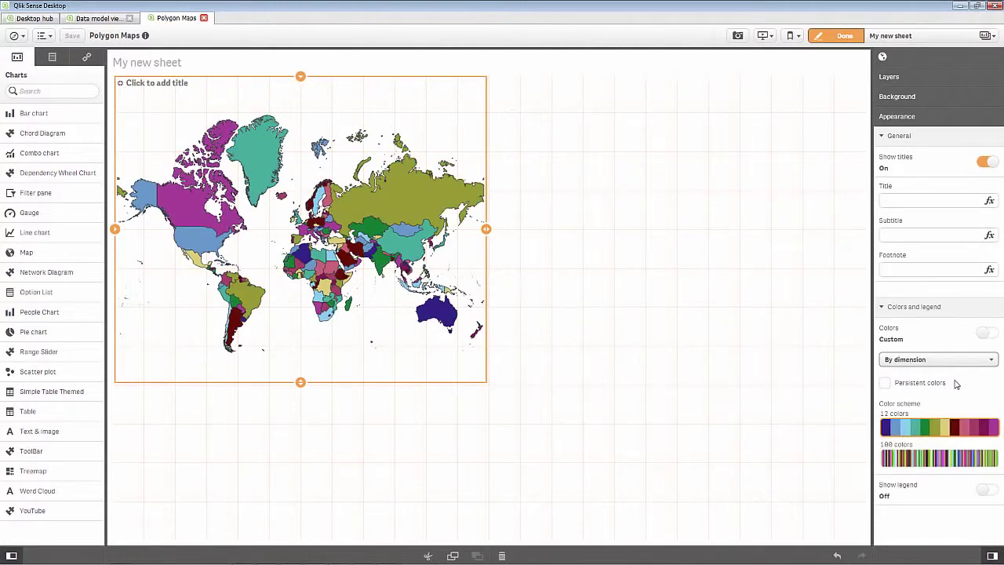
- Add Sum of Sales as the map's measure from the Fields panel
{"action": "left_click", "coordinate": [52, 58]}
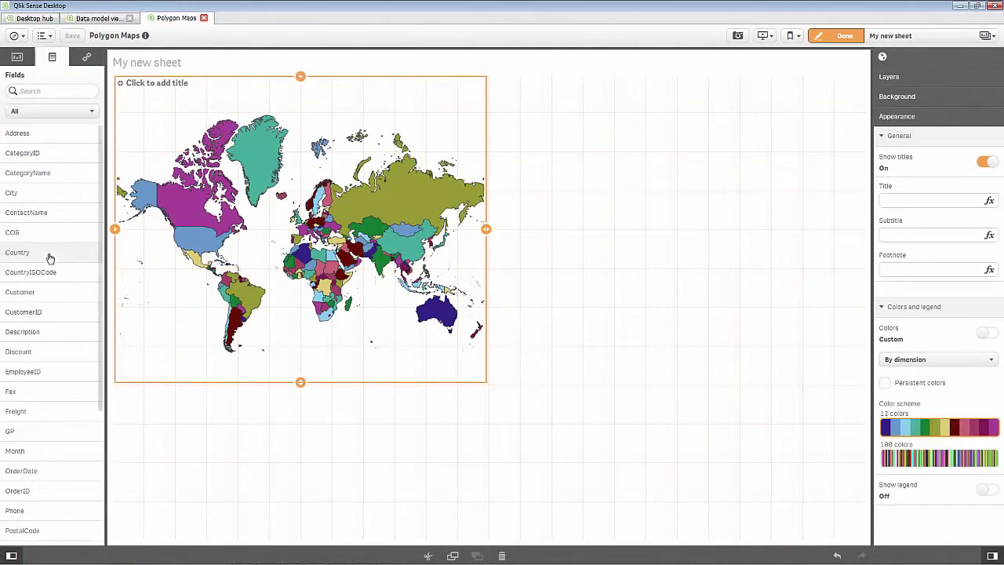
{"action": "scroll", "coordinate": [26, 428], "scroll_direction": "down", "scroll_amount": 3}
{"action": "left_click_drag", "start_coordinate": [30, 490], "coordinate": [318, 248]}
{"action": "mouse_move", "coordinate": [332, 222]}
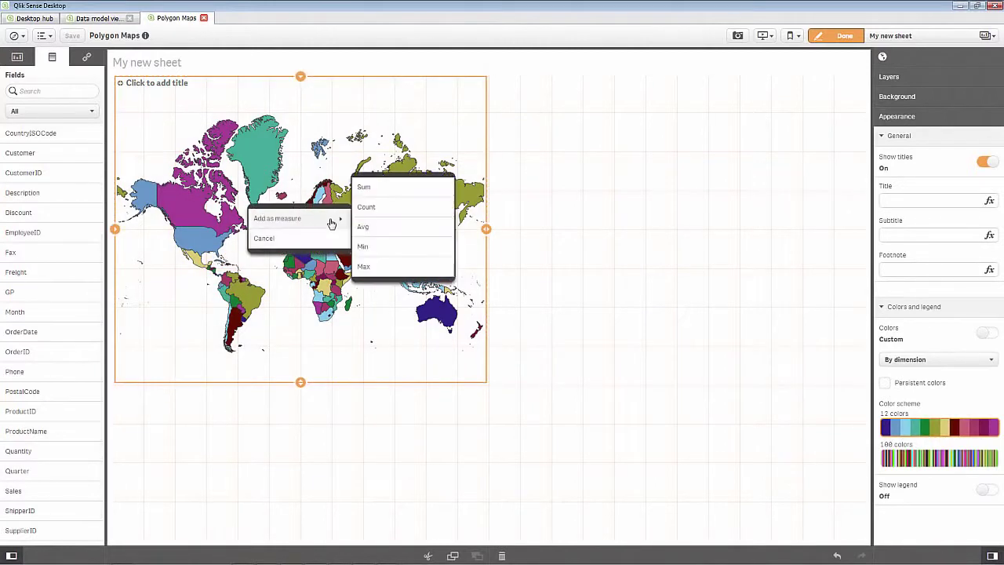
{"action": "left_click", "coordinate": [378, 197]}
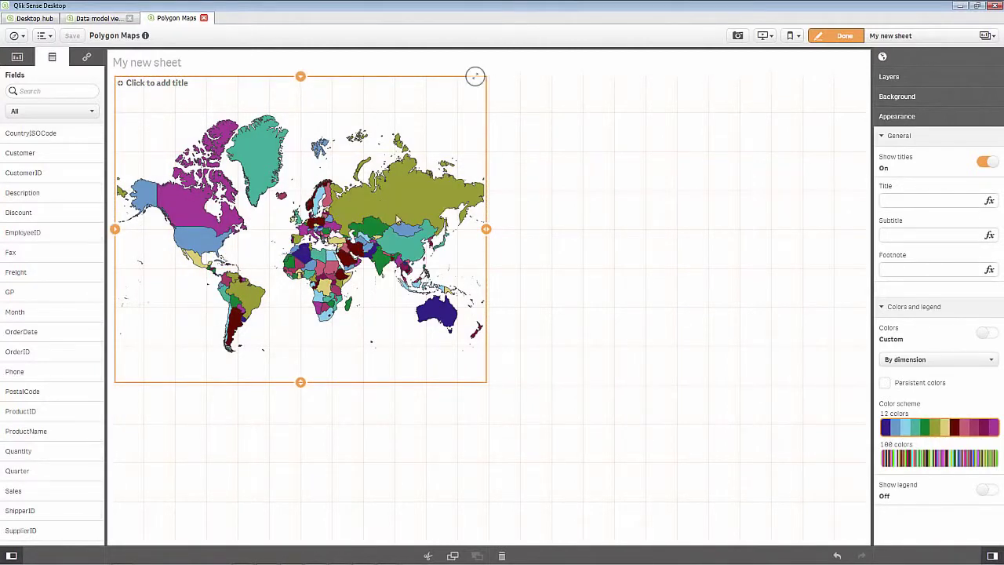
- Color the countries by measure and finish editing the sheet
{"action": "left_click", "coordinate": [918, 360]}
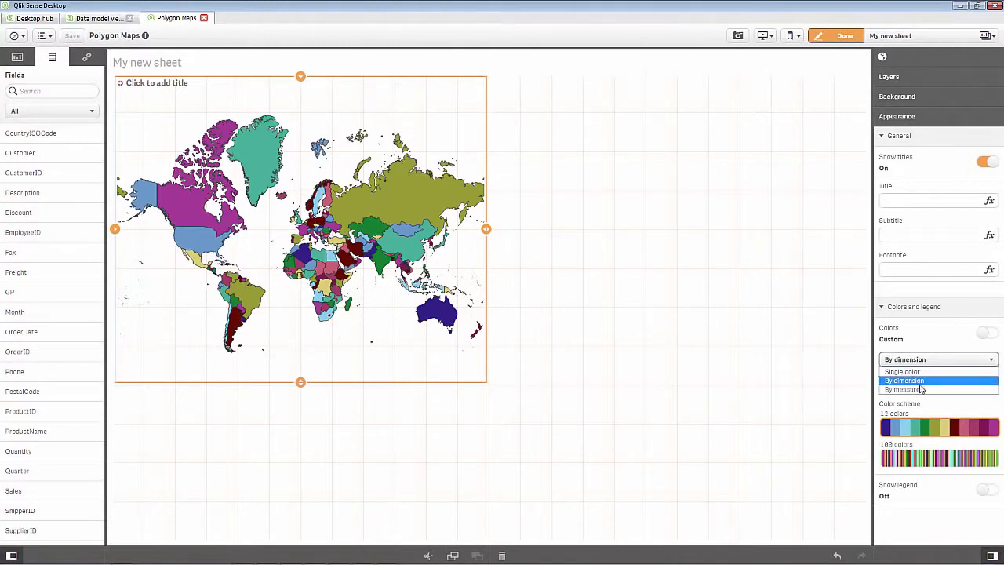
{"action": "left_click", "coordinate": [922, 389]}
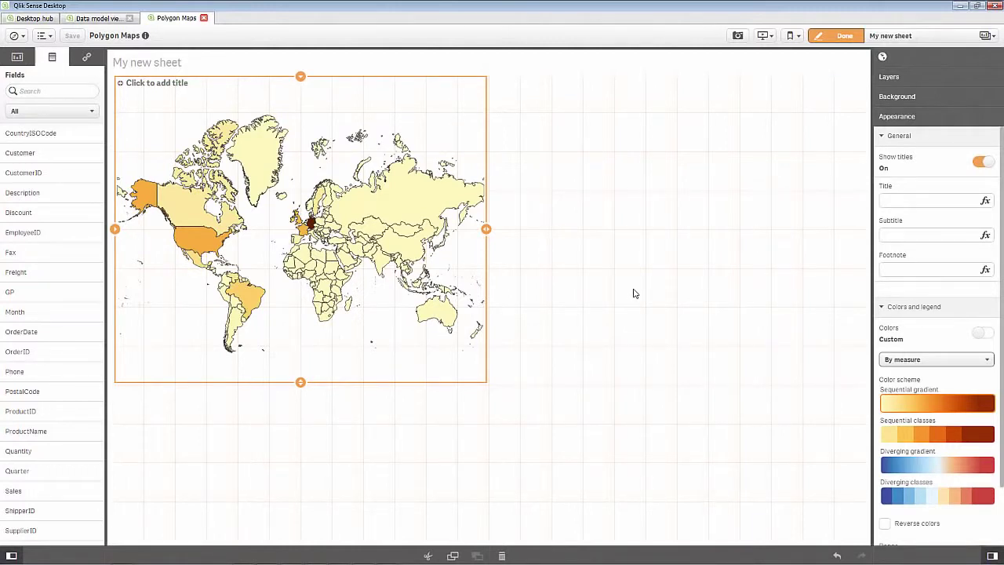
{"action": "left_click", "coordinate": [834, 36]}
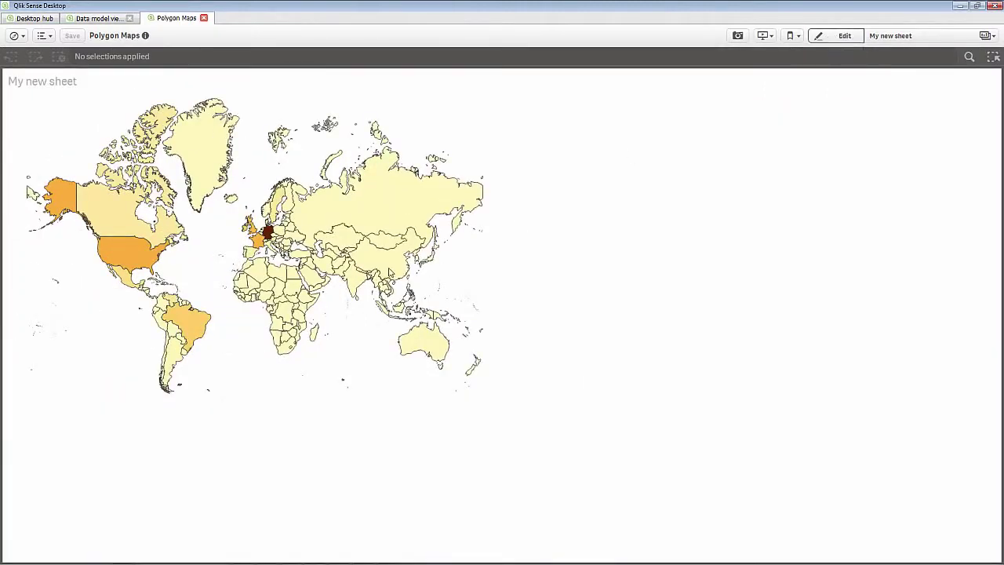
- Select the USA on the map, confirm it, then clear that selection
{"action": "left_click", "coordinate": [153, 259]}
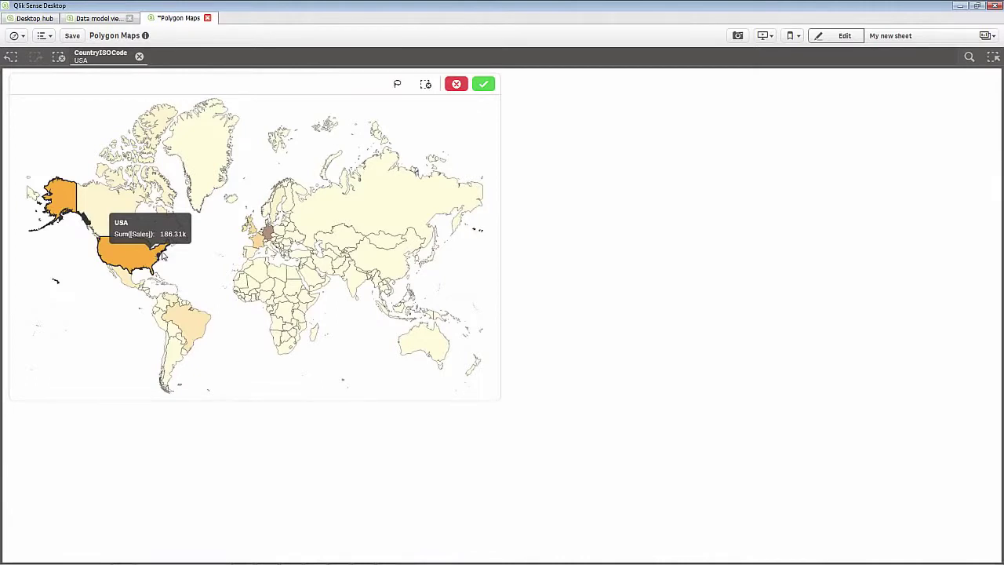
{"action": "left_click", "coordinate": [485, 84]}
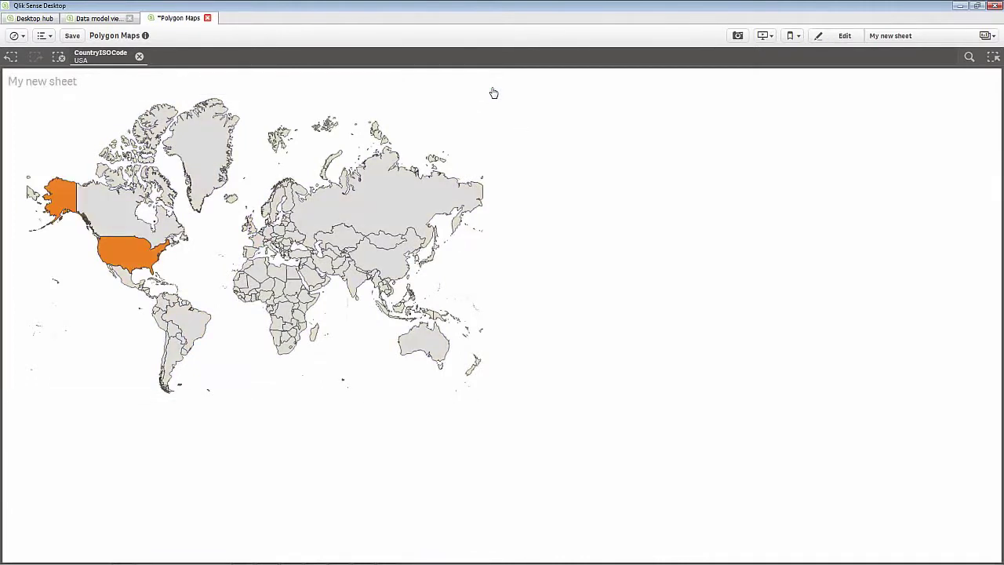
{"action": "left_click", "coordinate": [139, 57]}
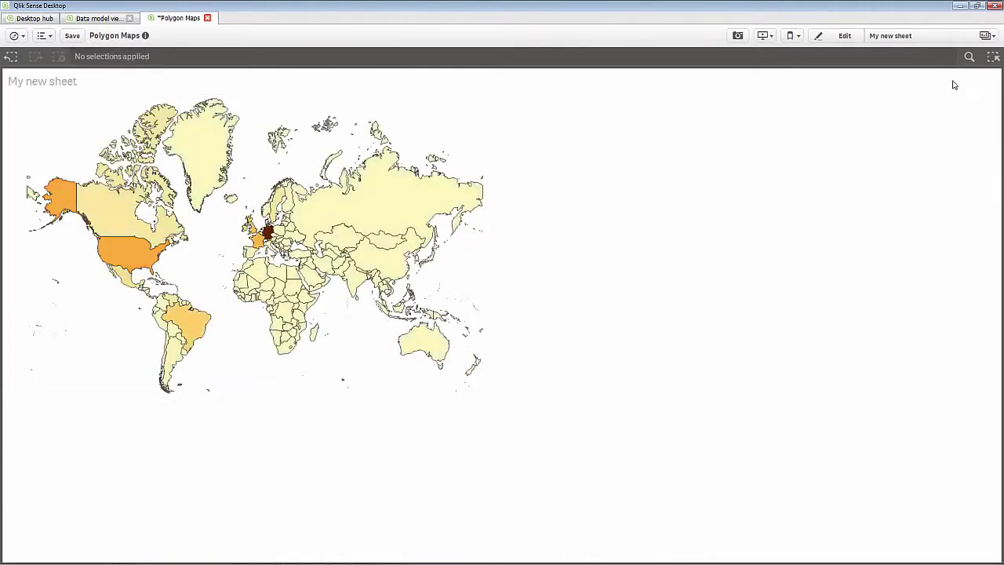
- Lasso-select the 11 western European countries on the map and confirm the selection
{"action": "left_click", "coordinate": [188, 185]}
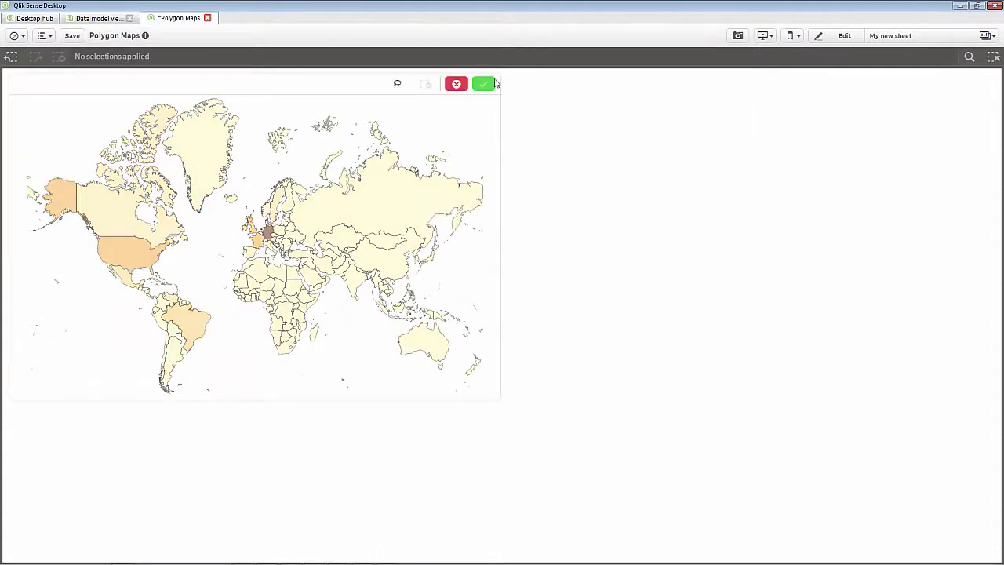
{"action": "left_click", "coordinate": [398, 84]}
{"action": "mouse_move", "coordinate": [271, 232]}
{"action": "left_mouse_down"}
{"action": "mouse_move", "coordinate": [257, 228]}
{"action": "mouse_move", "coordinate": [250, 245]}
{"action": "mouse_move", "coordinate": [268, 253]}
{"action": "mouse_move", "coordinate": [271, 232]}
{"action": "left_mouse_up"}
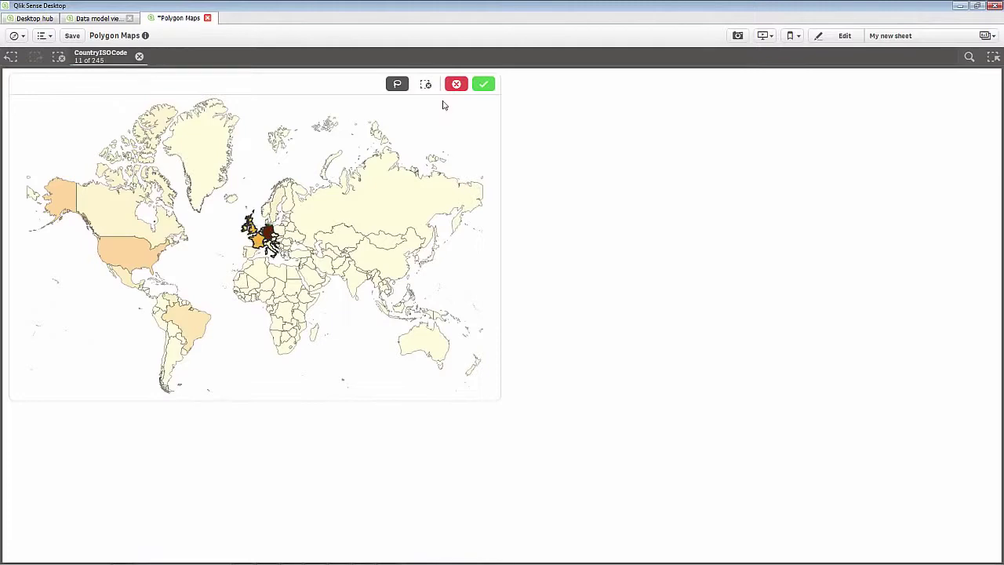
{"action": "left_click", "coordinate": [483, 84]}
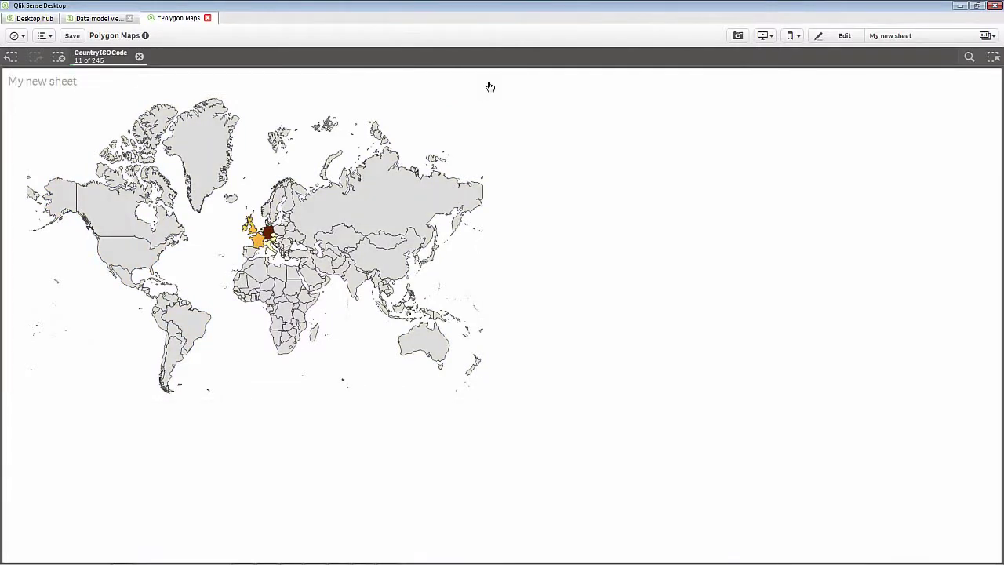
- Put My new sheet back into edit mode, keeping the European country filter on the map
{"action": "left_click", "coordinate": [845, 36]}
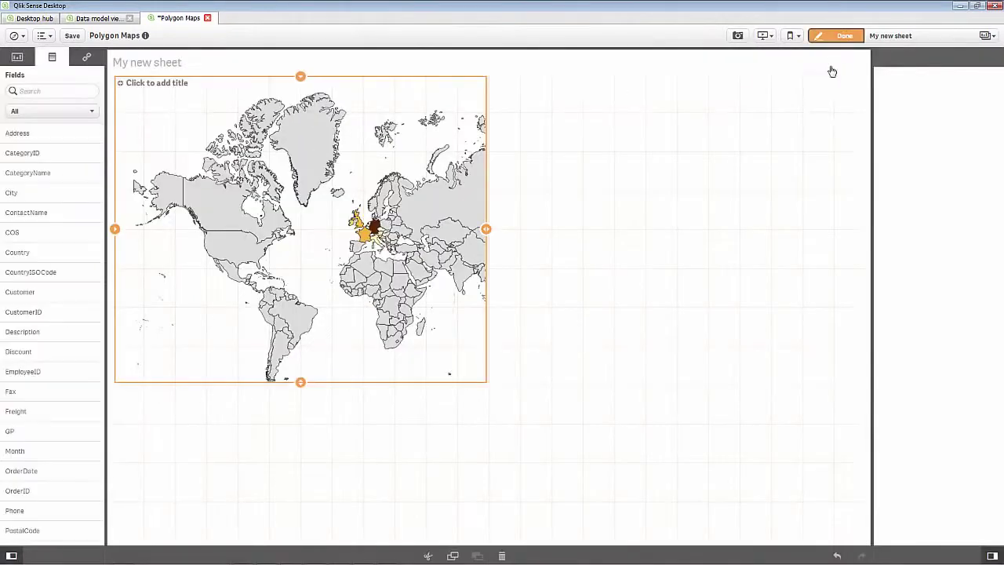